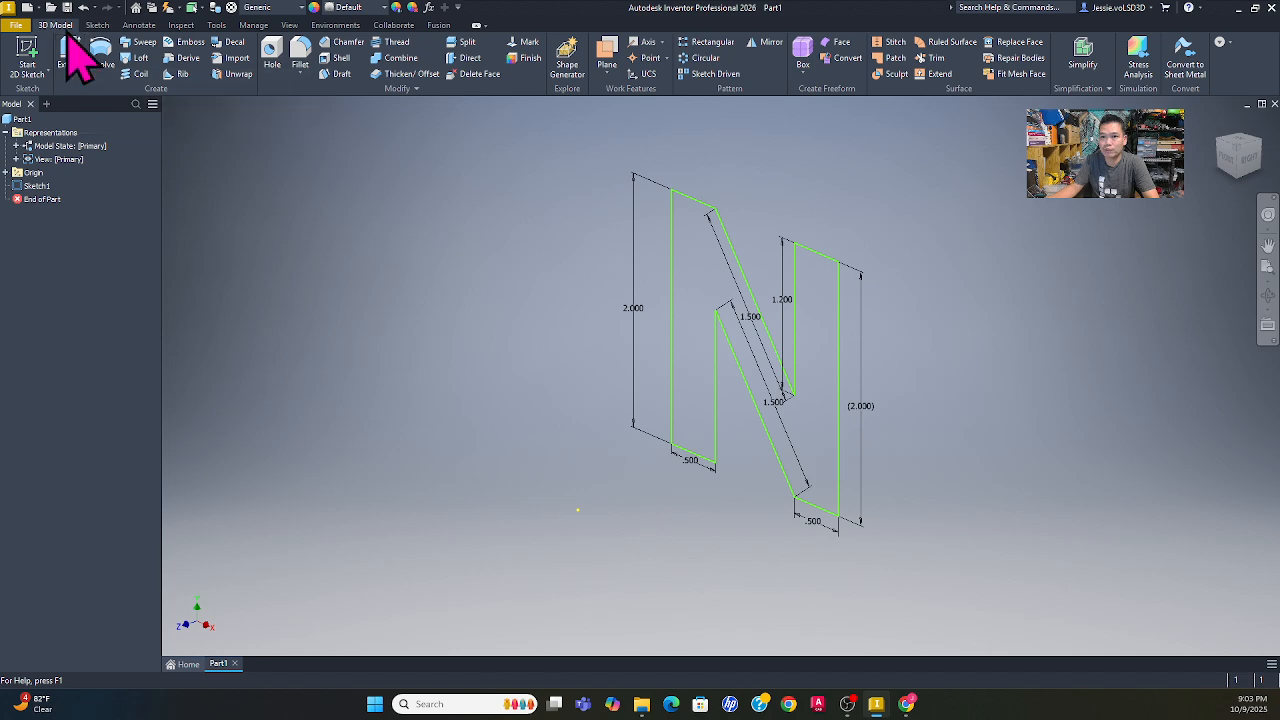
{"action": "left_click", "coordinate": [70, 55]}
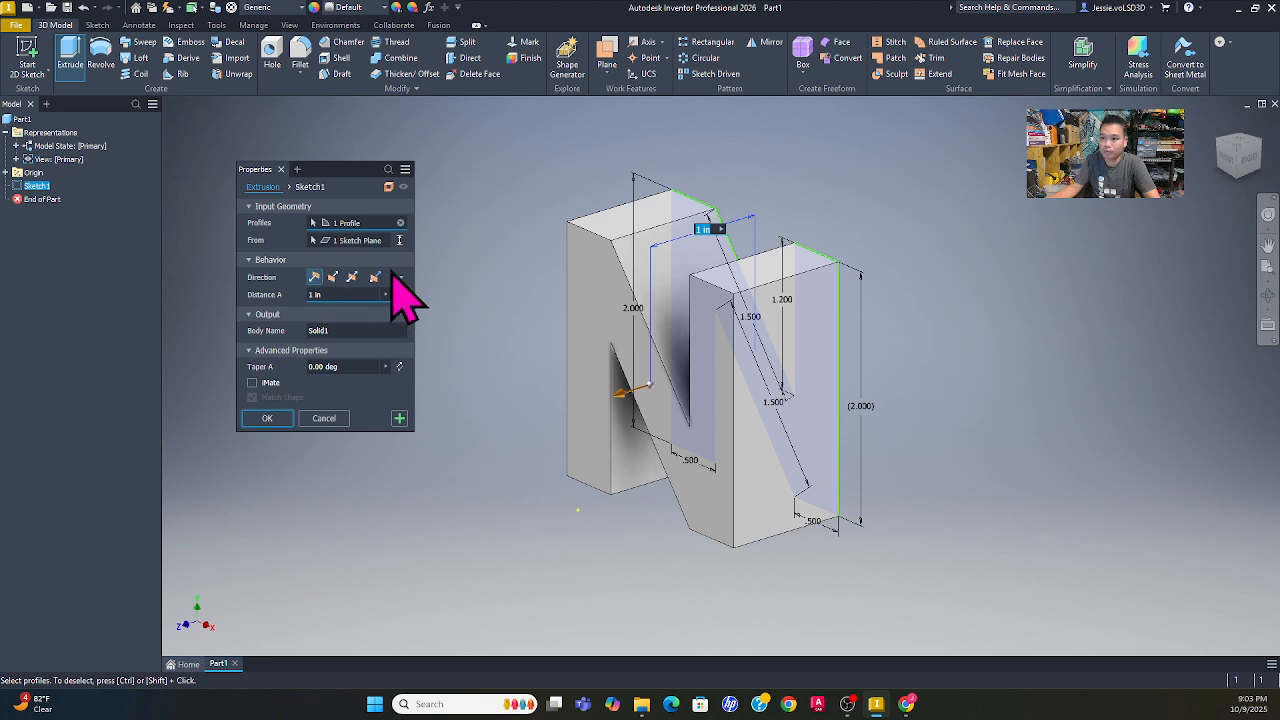
{"action": "left_click", "coordinate": [335, 279]}
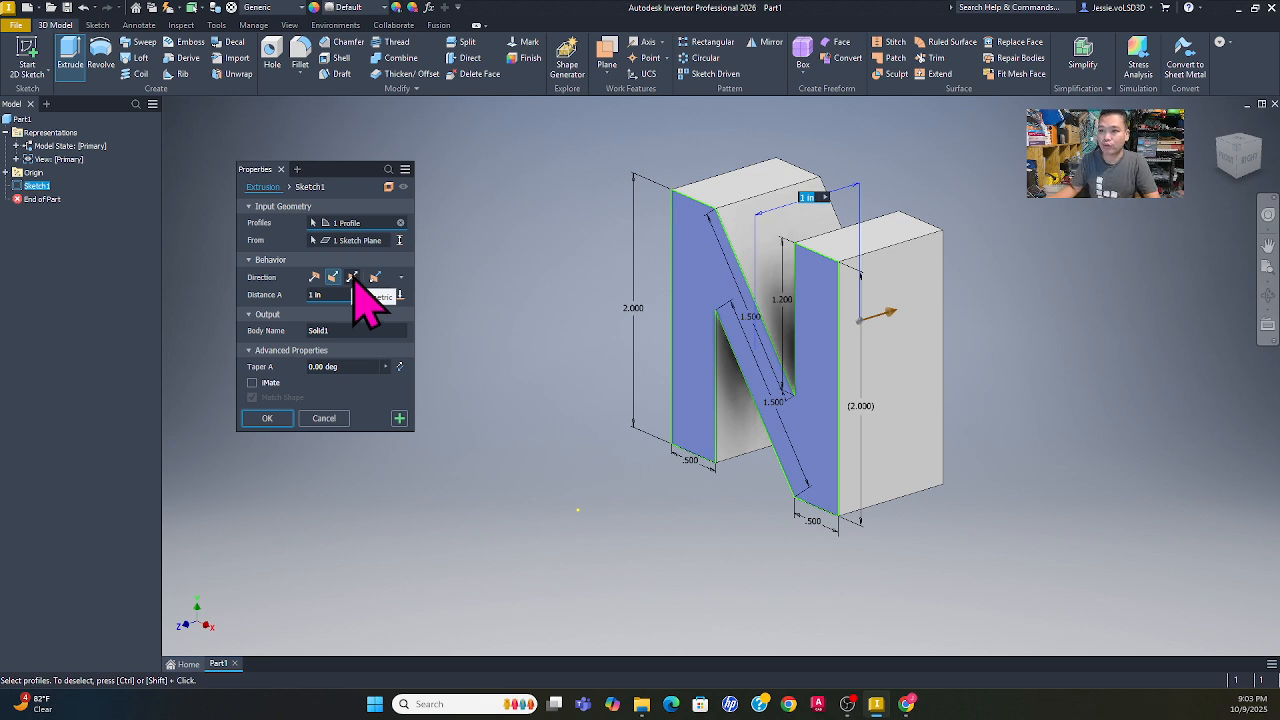
{"action": "left_click", "coordinate": [353, 278]}
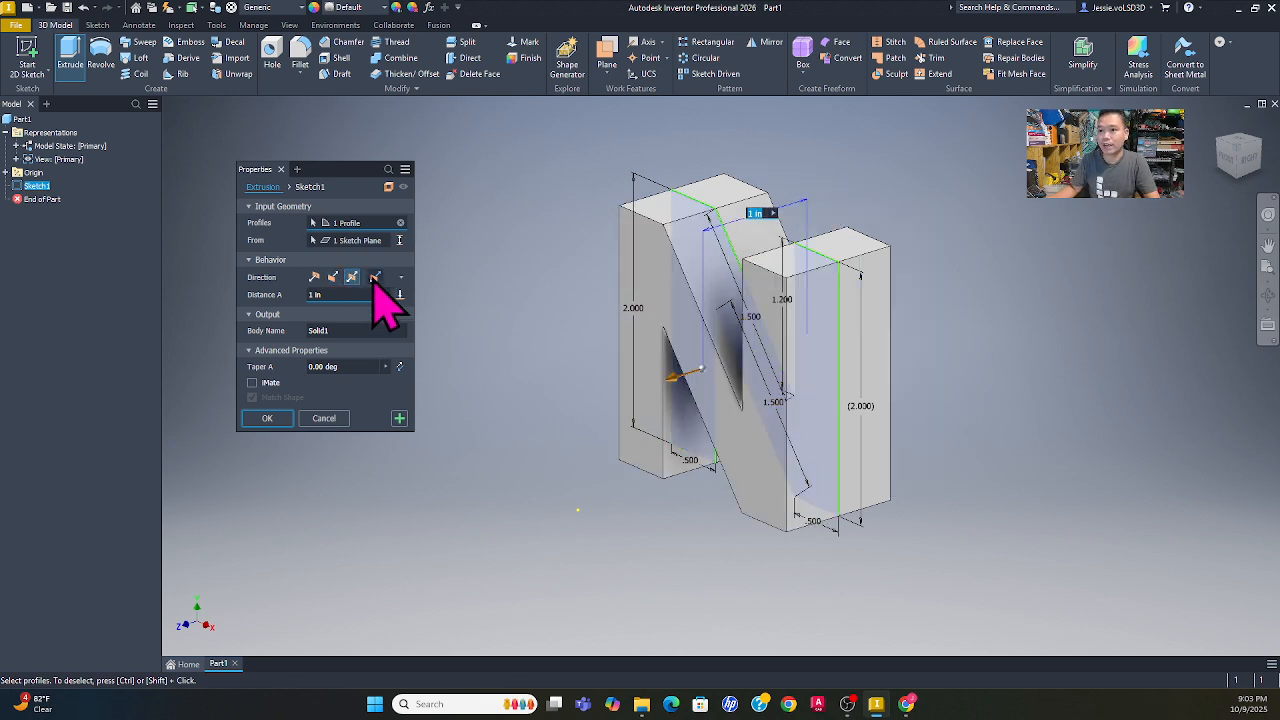
{"action": "left_click", "coordinate": [375, 278]}
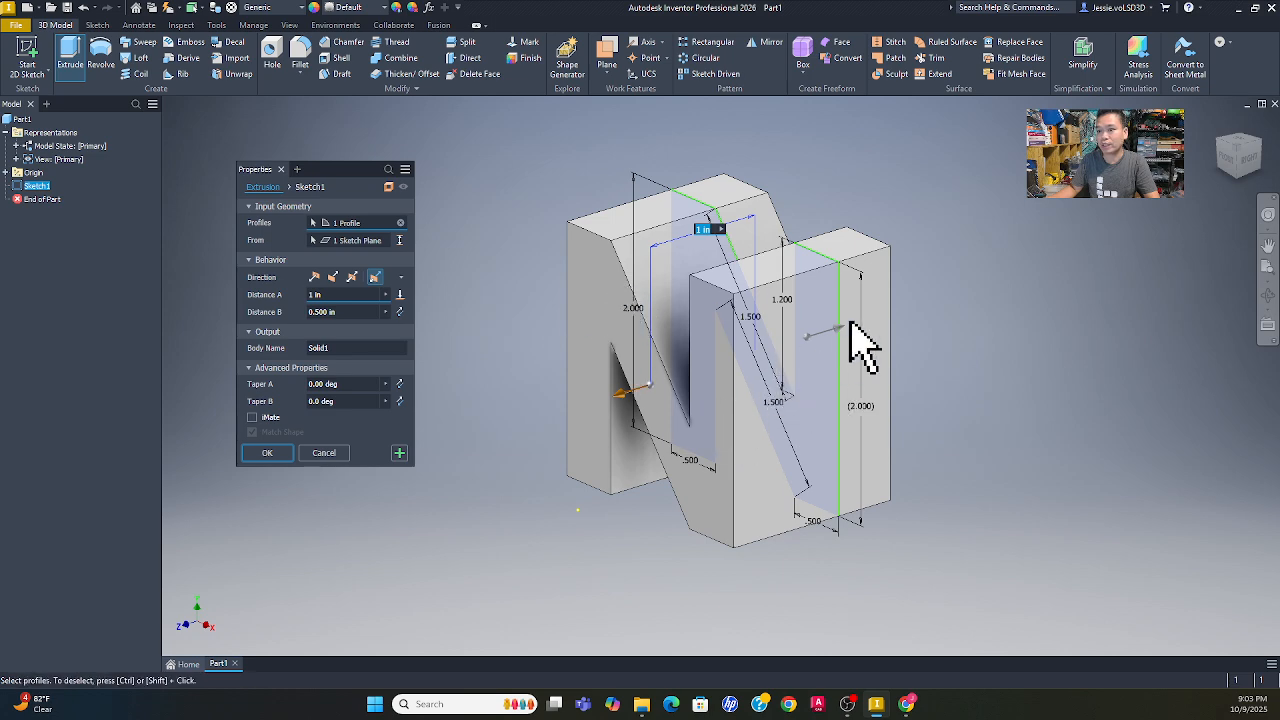
{"action": "left_click", "coordinate": [332, 311]}
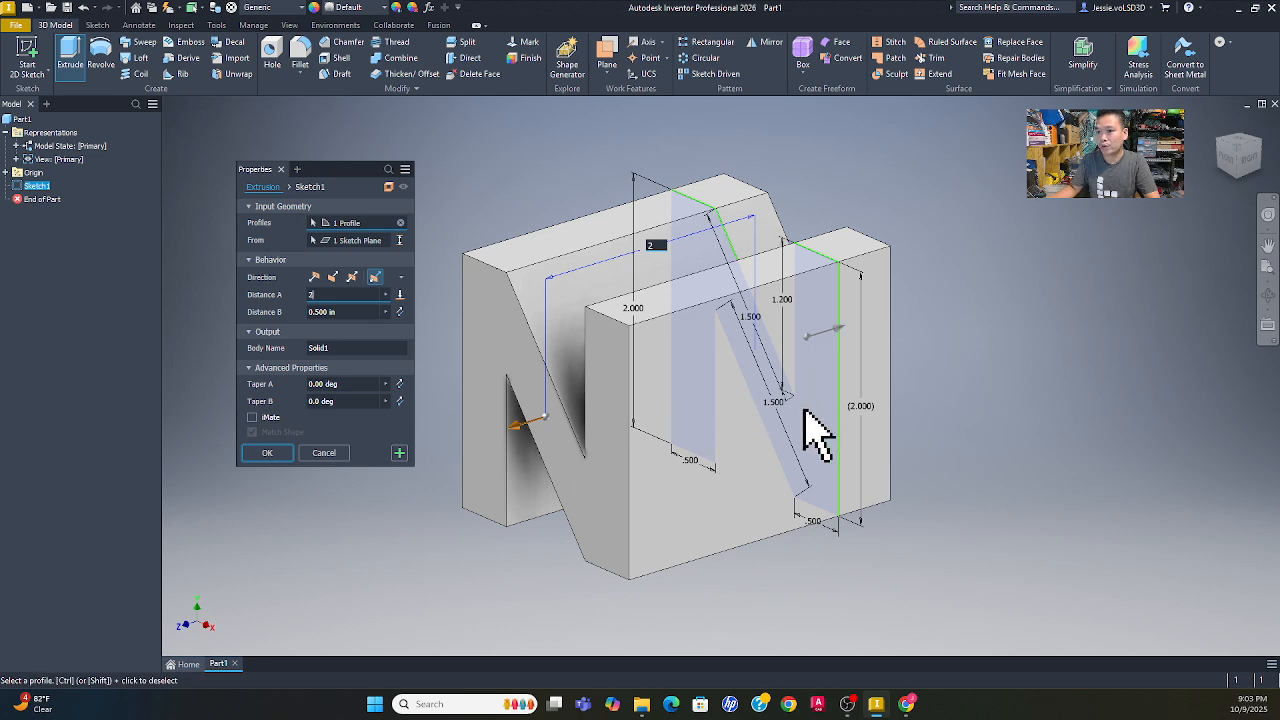
{"action": "left_click", "coordinate": [400, 312]}
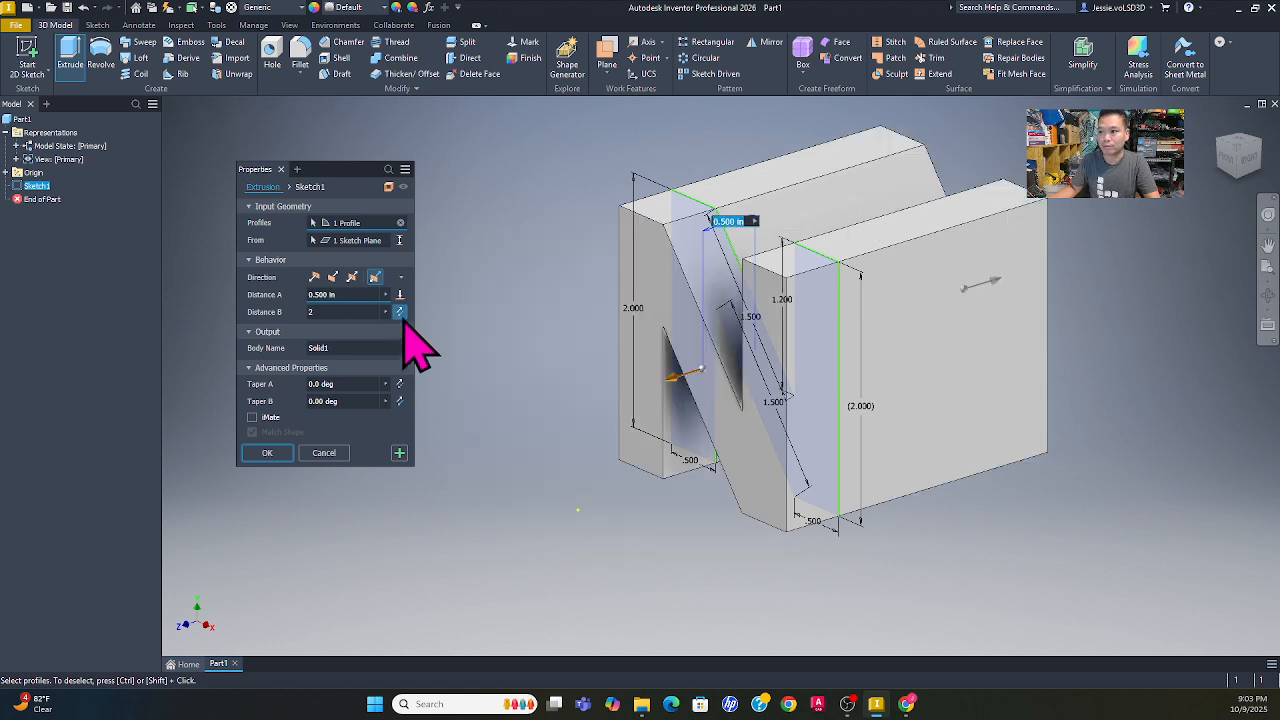
{"action": "left_click", "coordinate": [353, 278]}
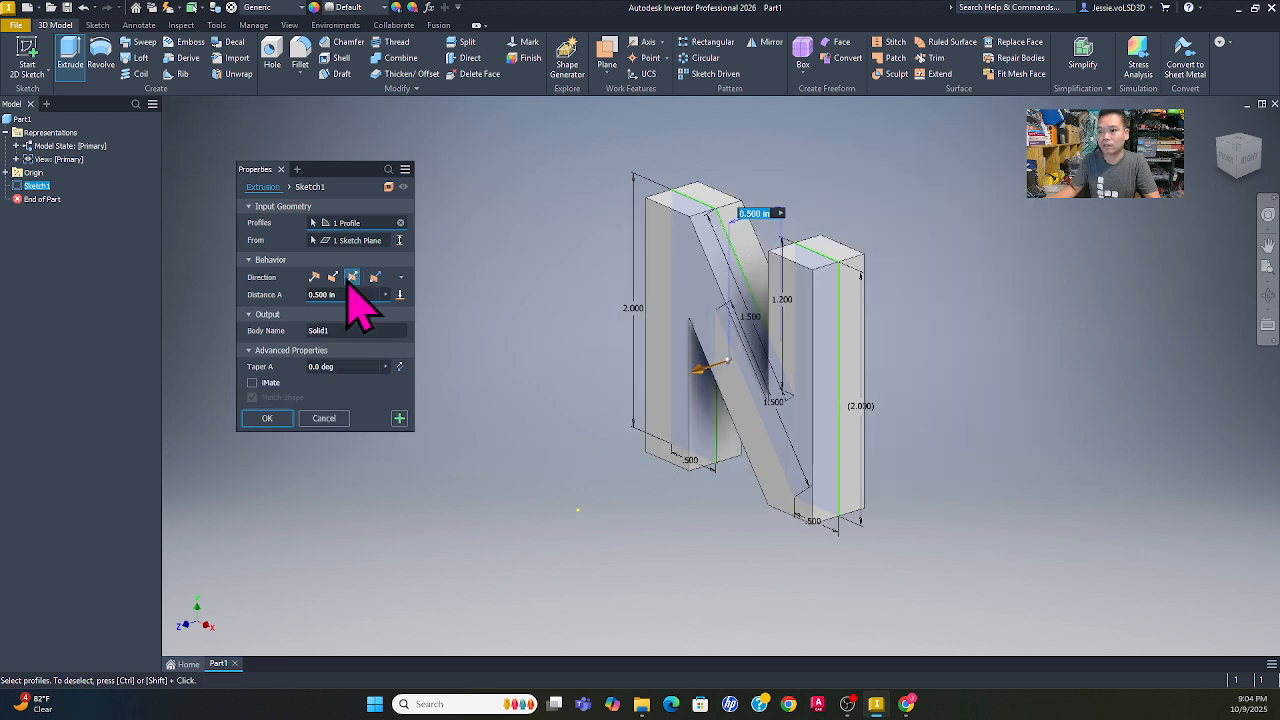
{"action": "left_click", "coordinate": [316, 278]}
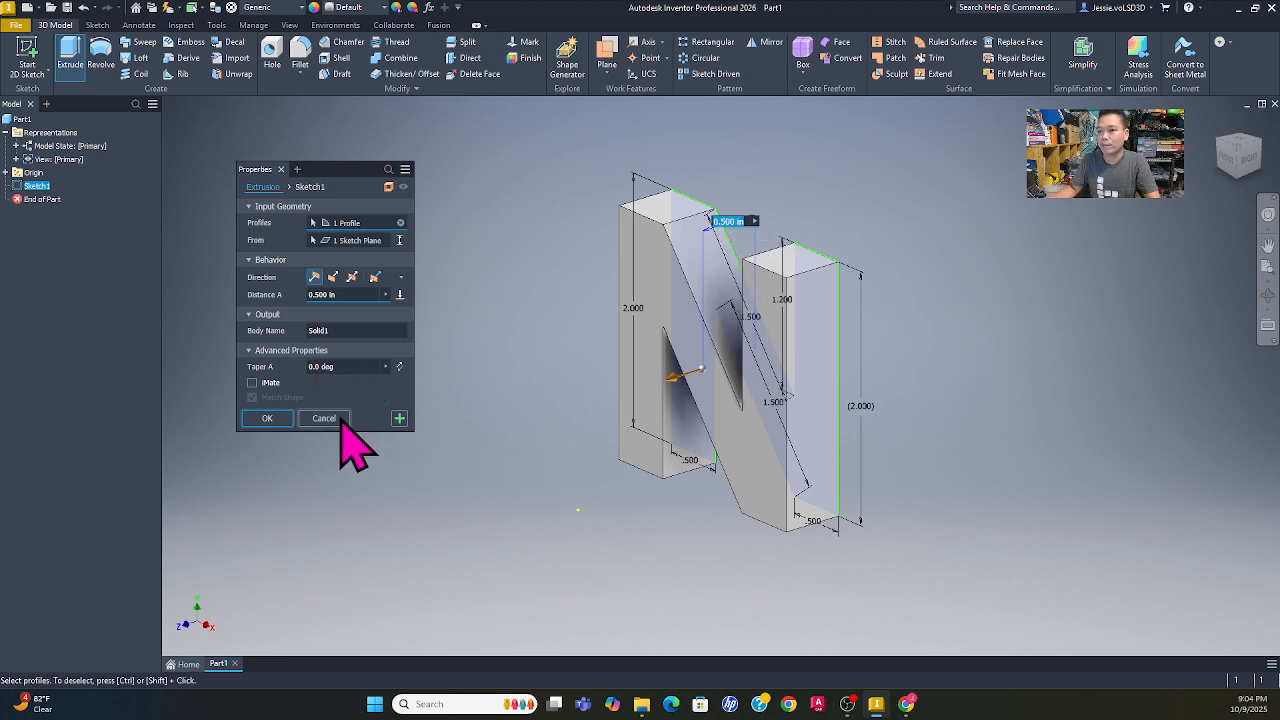
{"action": "left_click", "coordinate": [324, 418]}
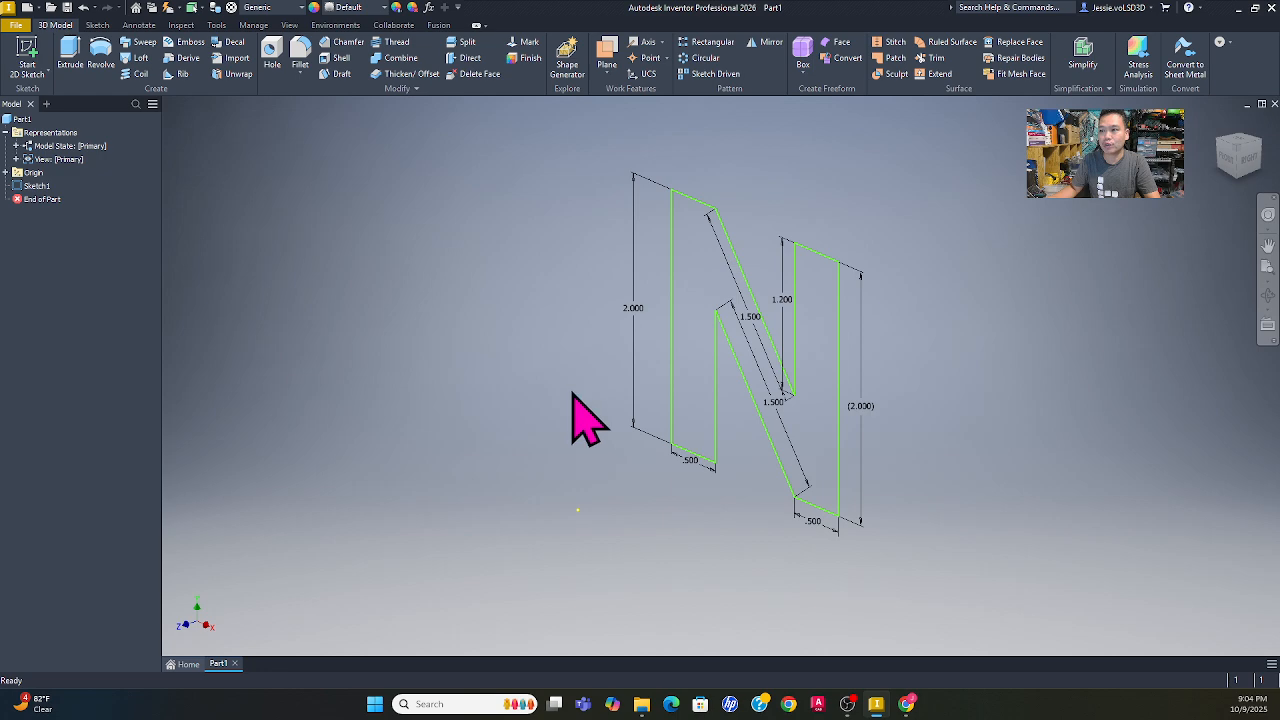
Edit Sketch1, draw a vertical line from the N's inner left corner up to the top corner of the left stem, and finish the sketch.
{"action": "right_click", "coordinate": [37, 186]}
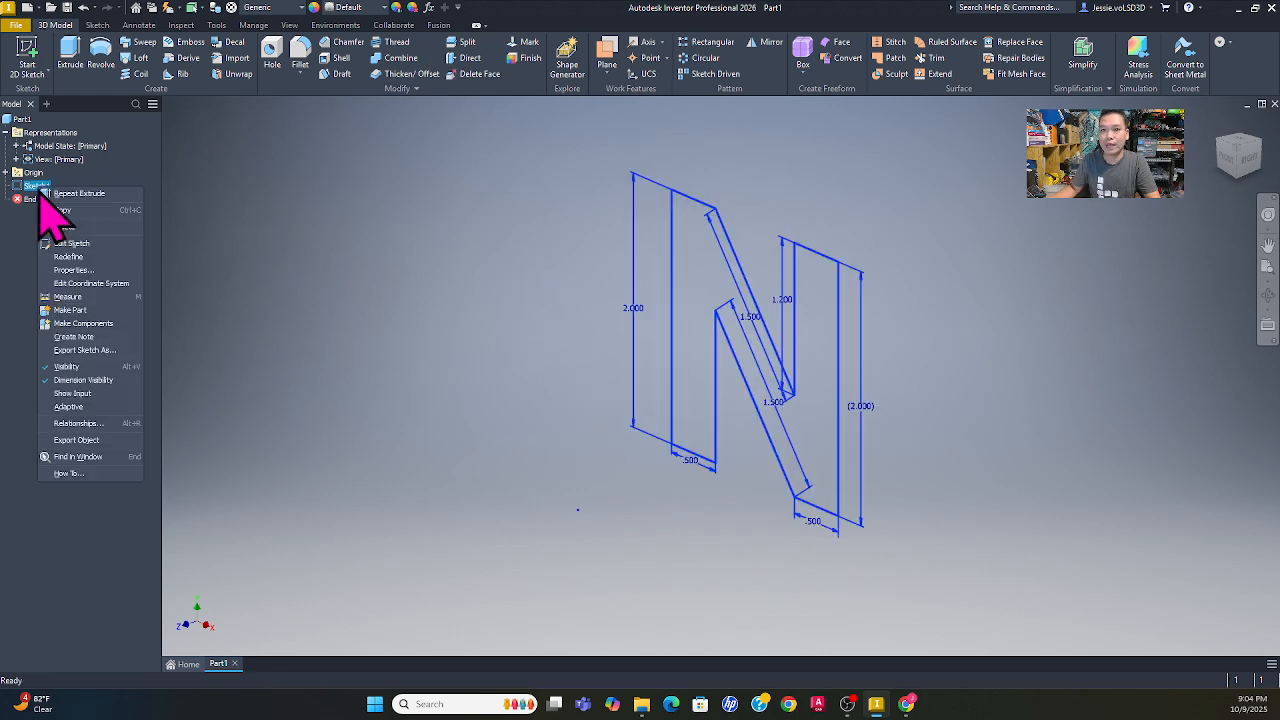
{"action": "left_click", "coordinate": [80, 243]}
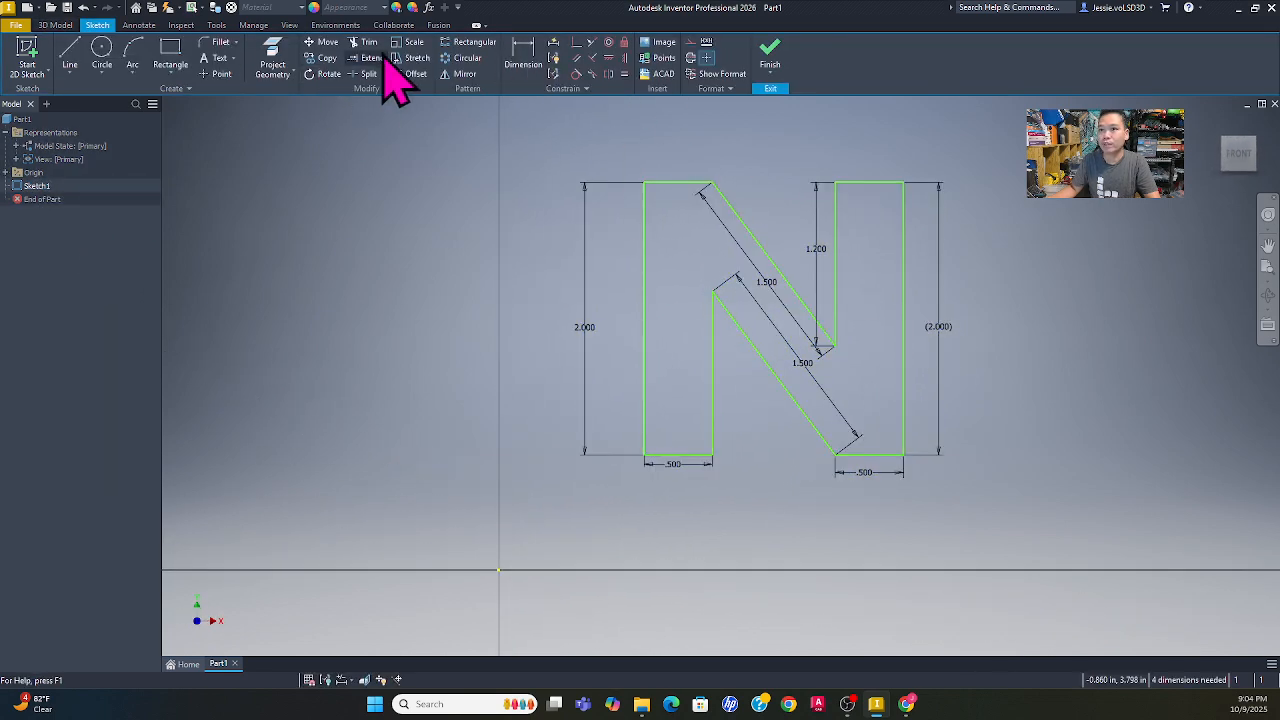
{"action": "left_click", "coordinate": [69, 52]}
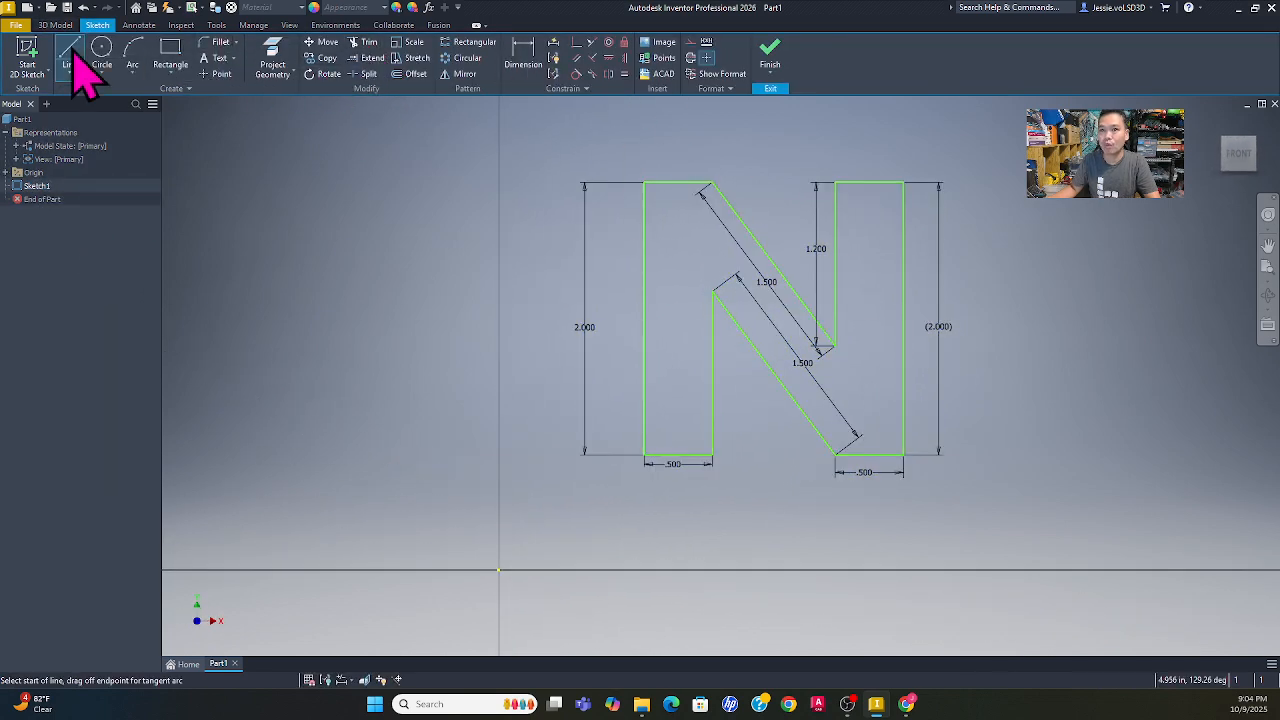
{"action": "left_click", "coordinate": [712, 291]}
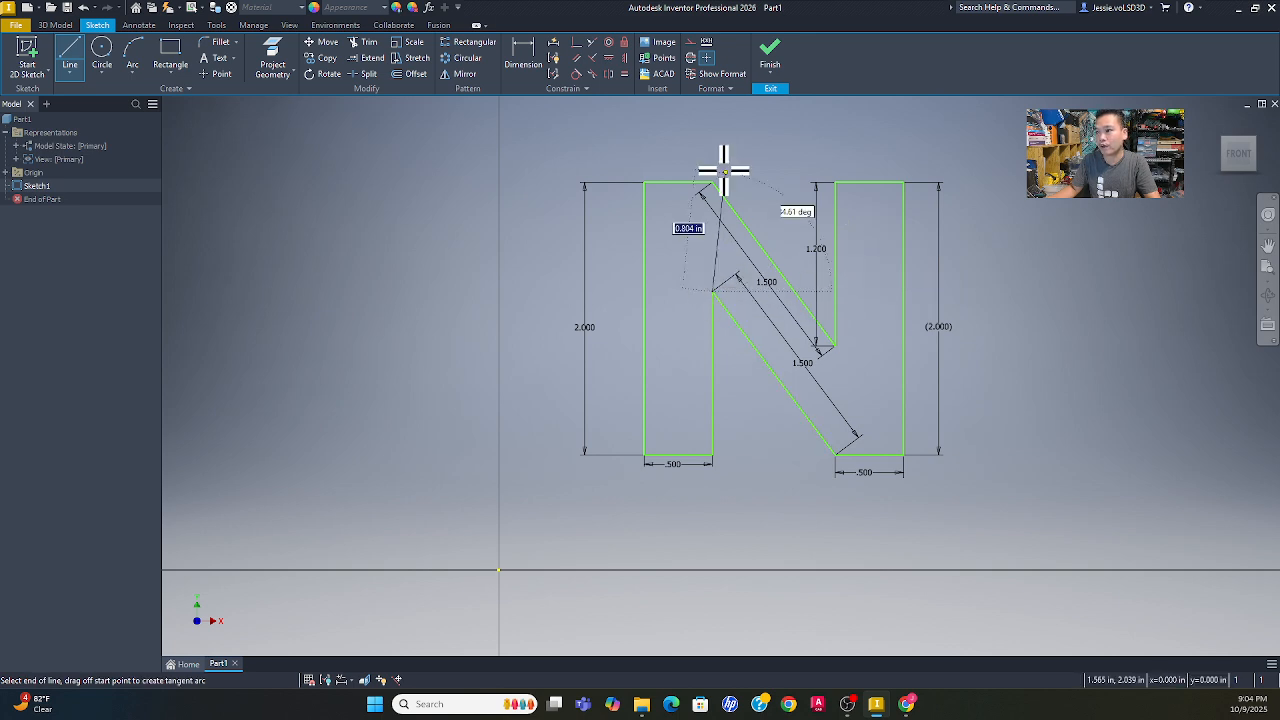
{"action": "left_click", "coordinate": [712, 183]}
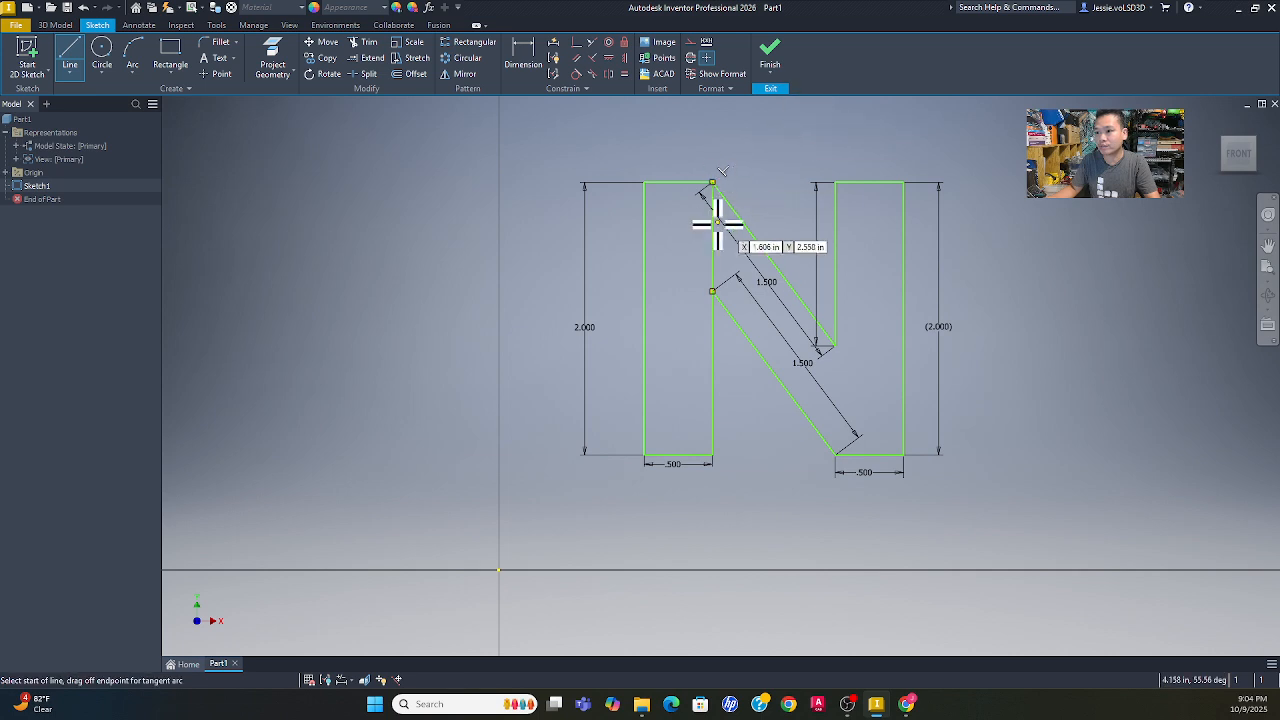
{"action": "key", "text": "Escape"}
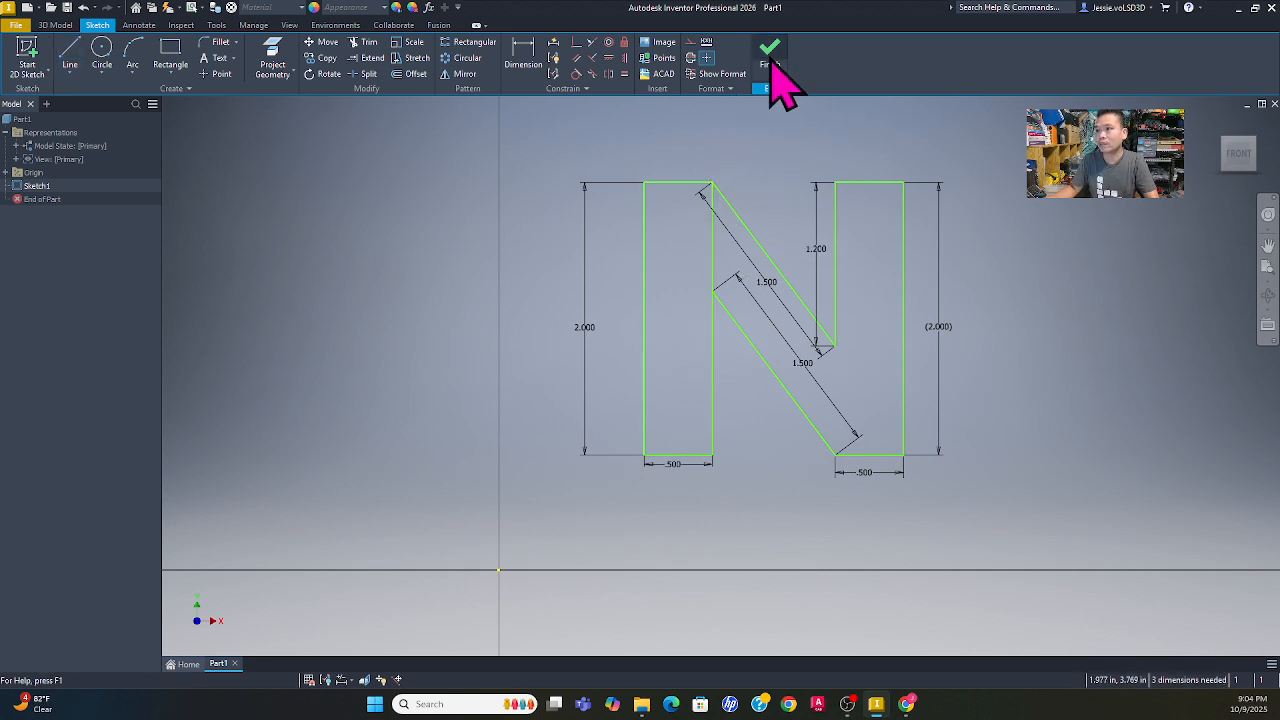
{"action": "left_click", "coordinate": [771, 70]}
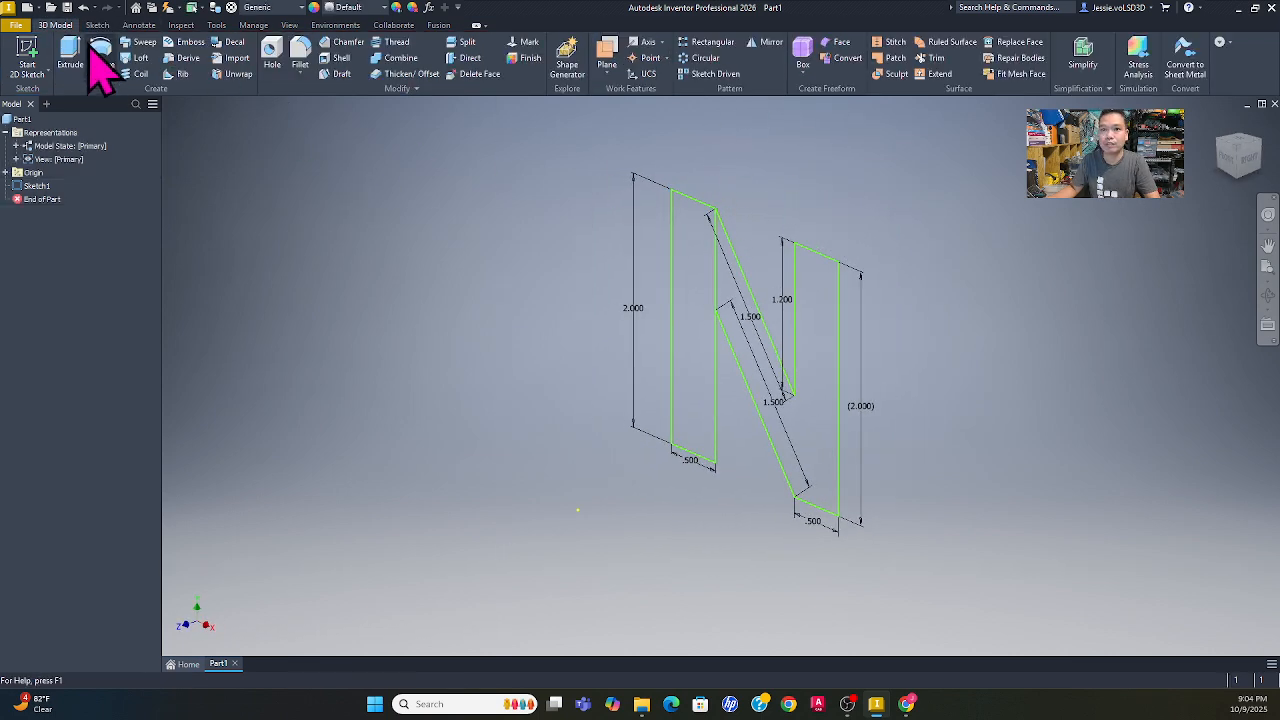
Start an Extrude with both the left stem and the remaining region of the N as profiles.
{"action": "left_click", "coordinate": [70, 55]}
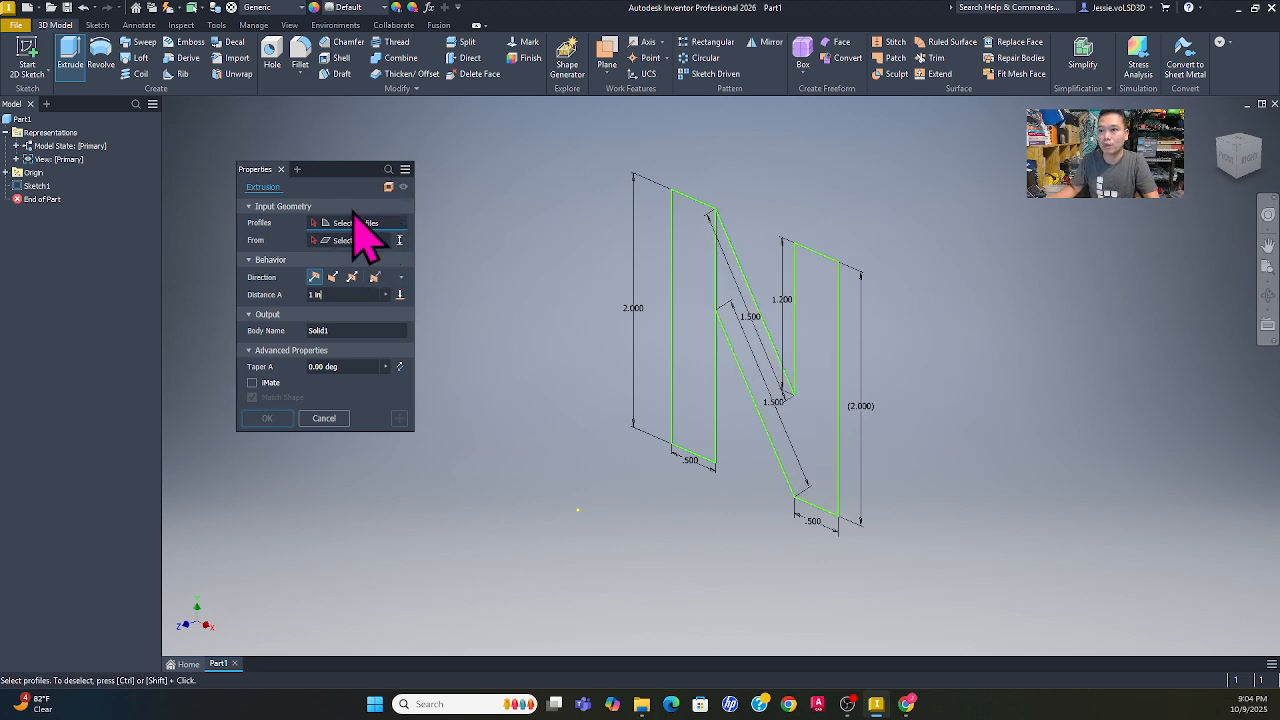
{"action": "left_click", "coordinate": [706, 346]}
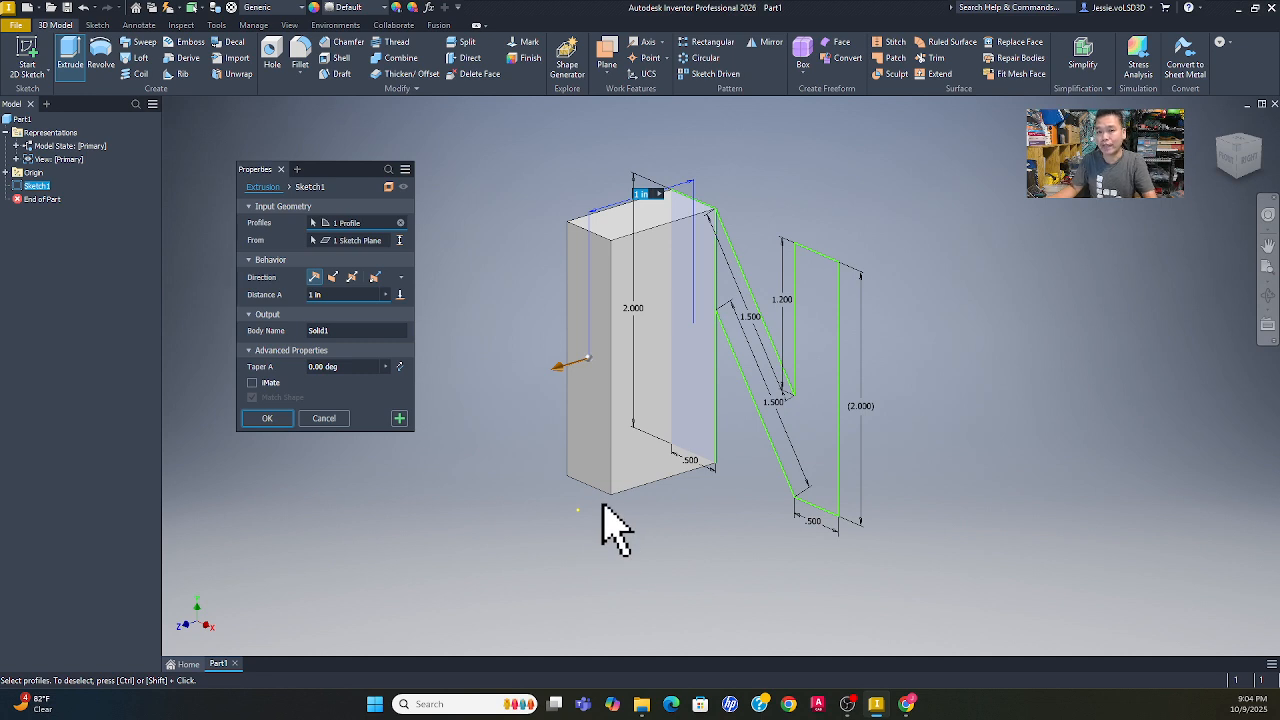
{"action": "left_click", "coordinate": [806, 430]}
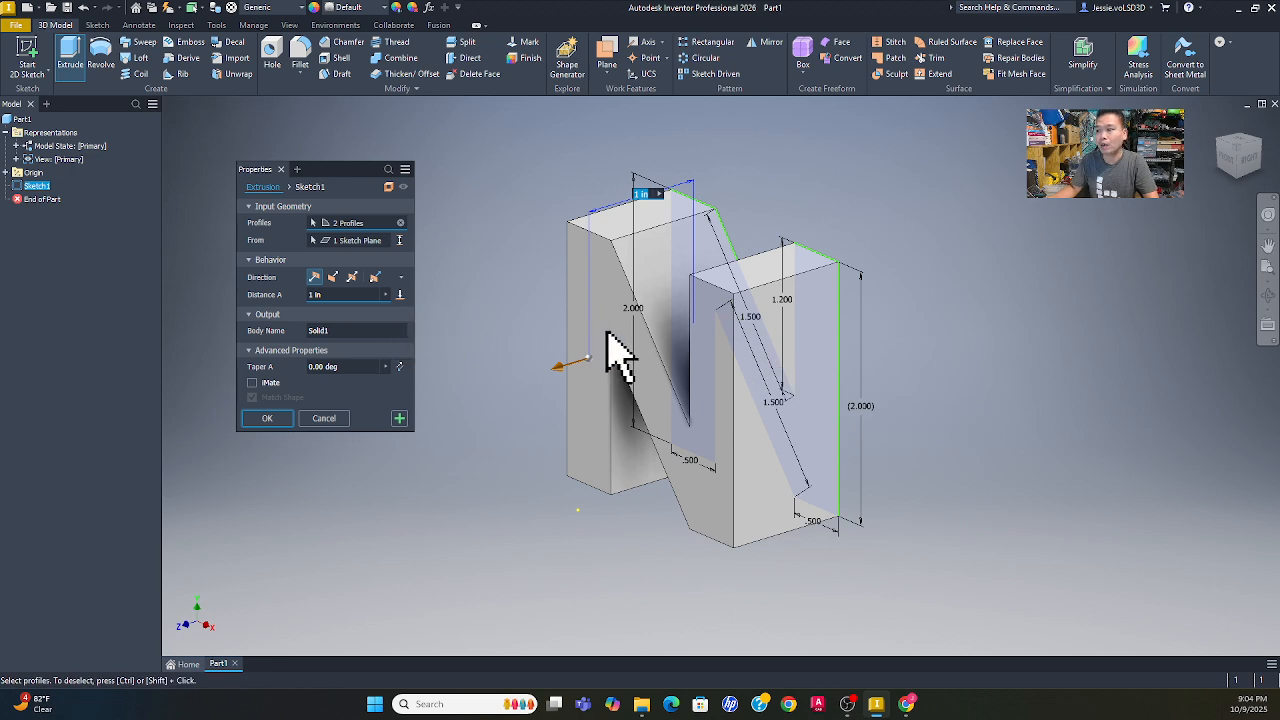
Try the left stem and the remaining region of the N separately as the extrusion profile, clearing the selection each time.
{"action": "left_click", "coordinate": [401, 223]}
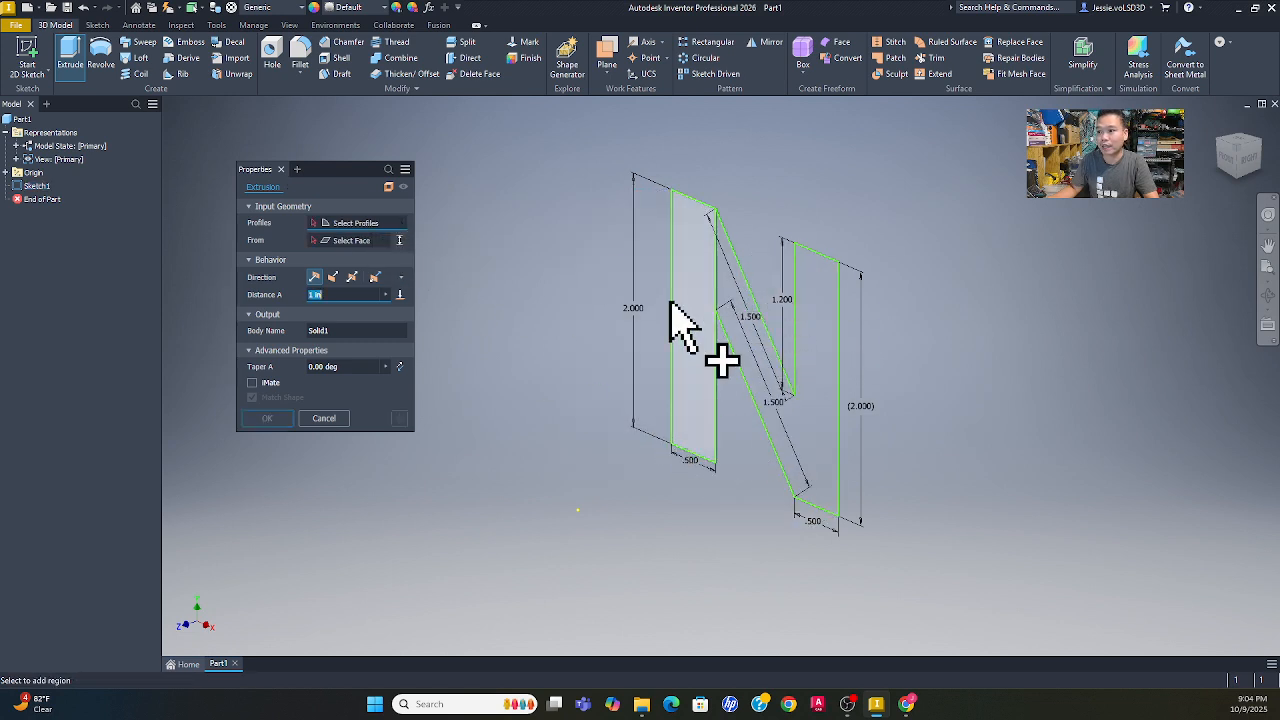
{"action": "left_click", "coordinate": [703, 296]}
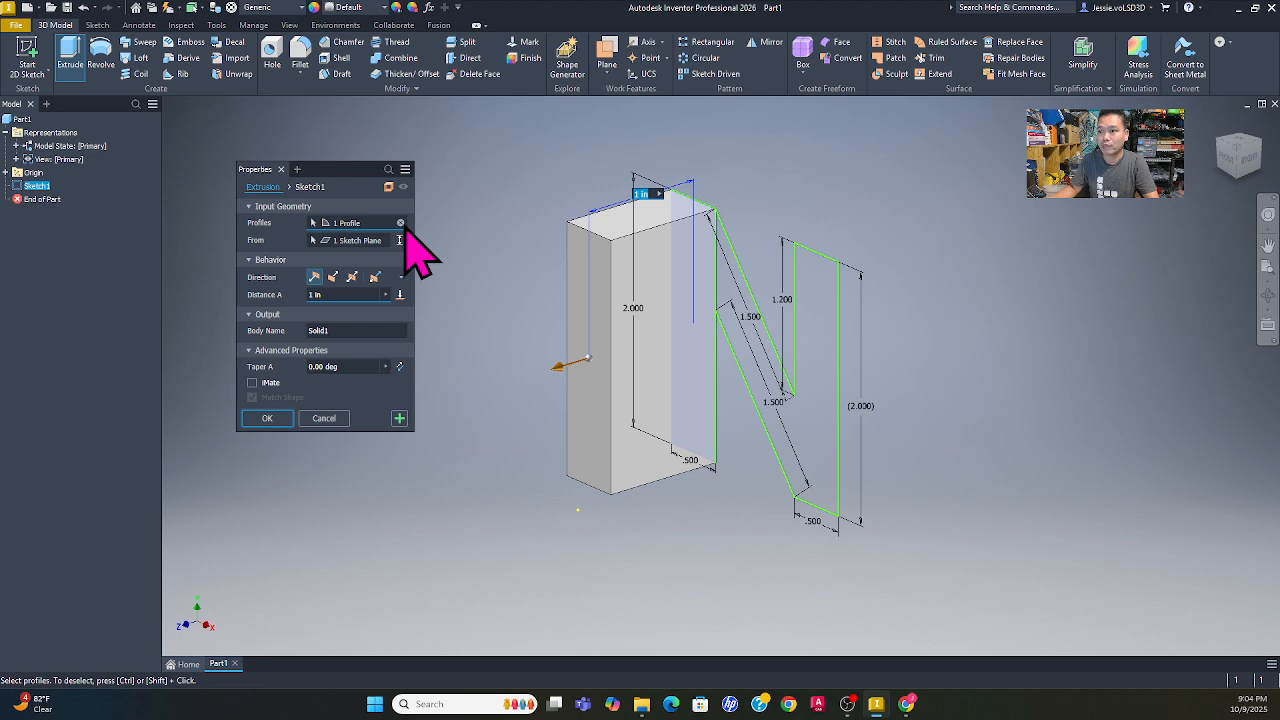
{"action": "left_click", "coordinate": [401, 223]}
{"action": "left_click", "coordinate": [820, 415]}
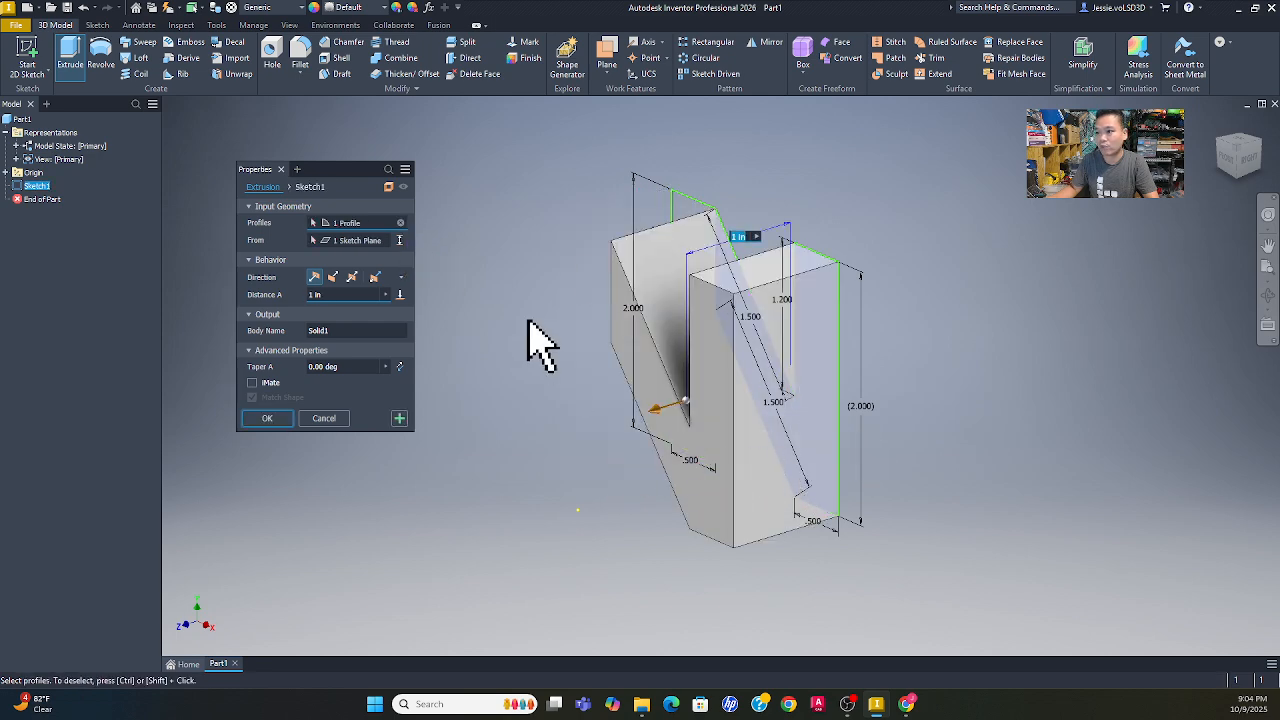
{"action": "left_click", "coordinate": [401, 223]}
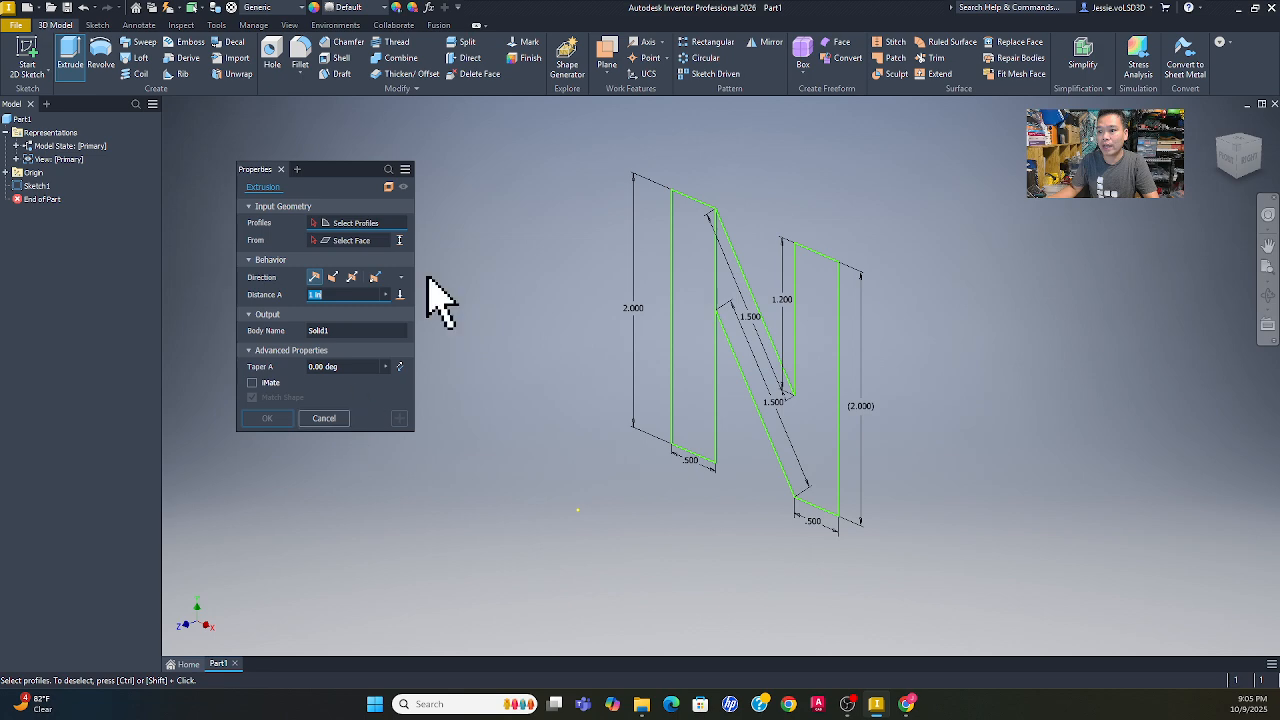
Extrude both regions of the N, using the upper diagonal's dimension d11 as the distance.
{"action": "left_click", "coordinate": [708, 292]}
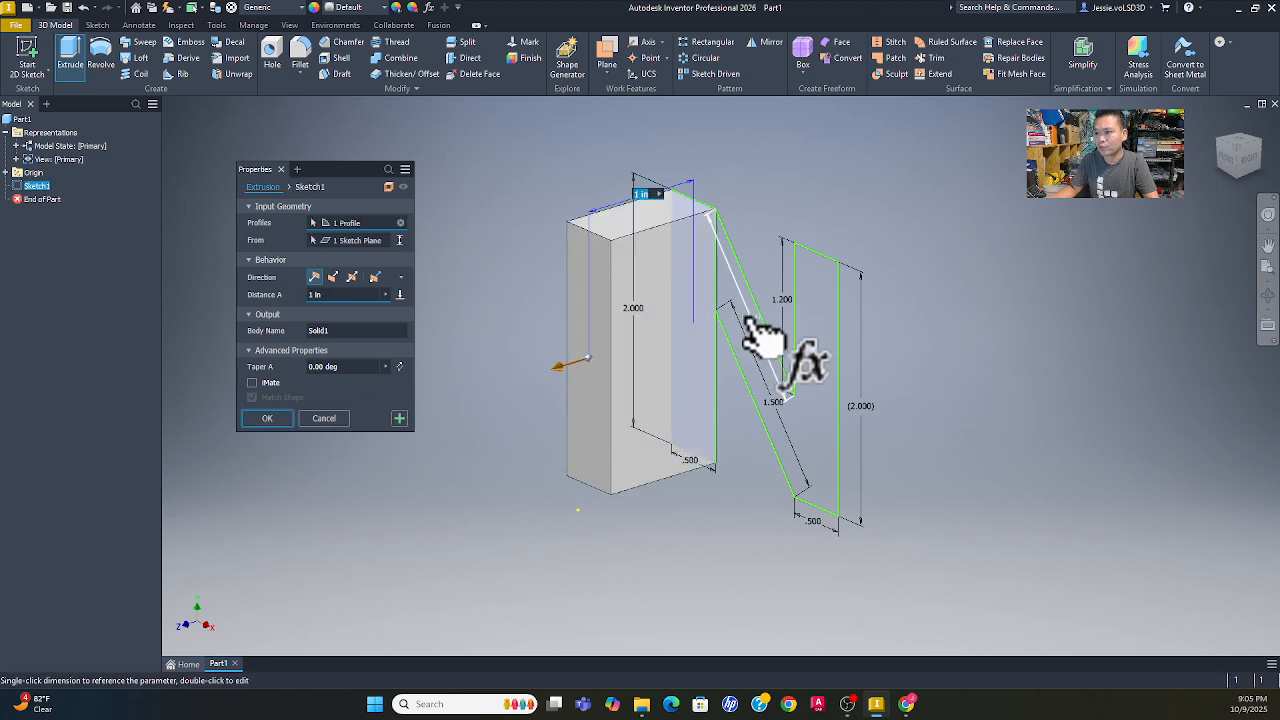
{"action": "left_click", "coordinate": [752, 328]}
{"action": "left_click", "coordinate": [823, 410]}
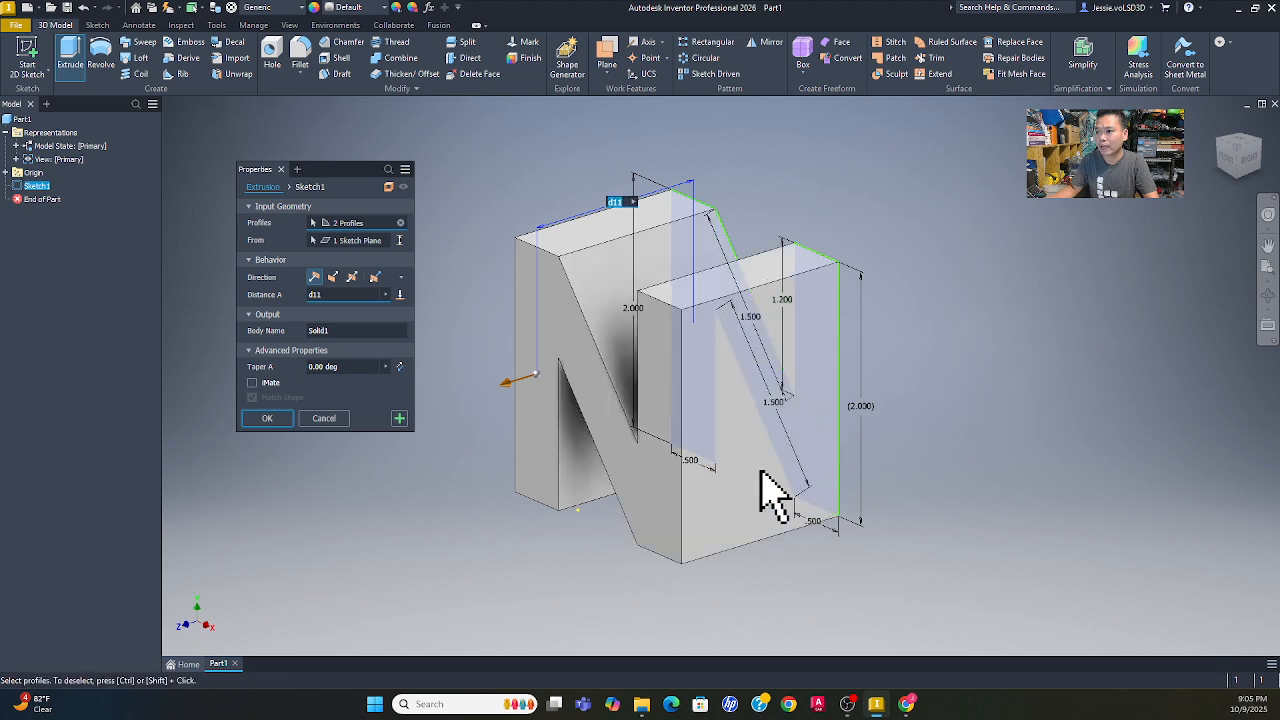
{"action": "left_click", "coordinate": [270, 418]}
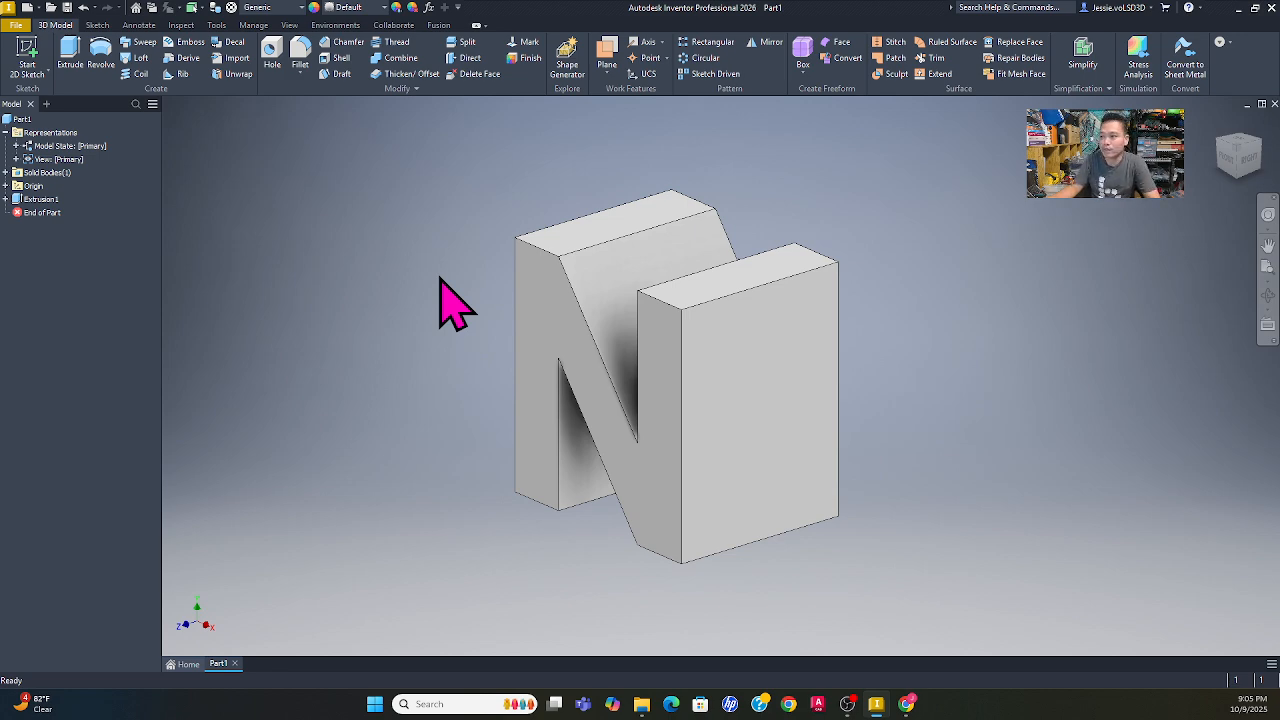
Edit the N's extrusion and set its distance to 0.5 in.
{"action": "right_click", "coordinate": [40, 199]}
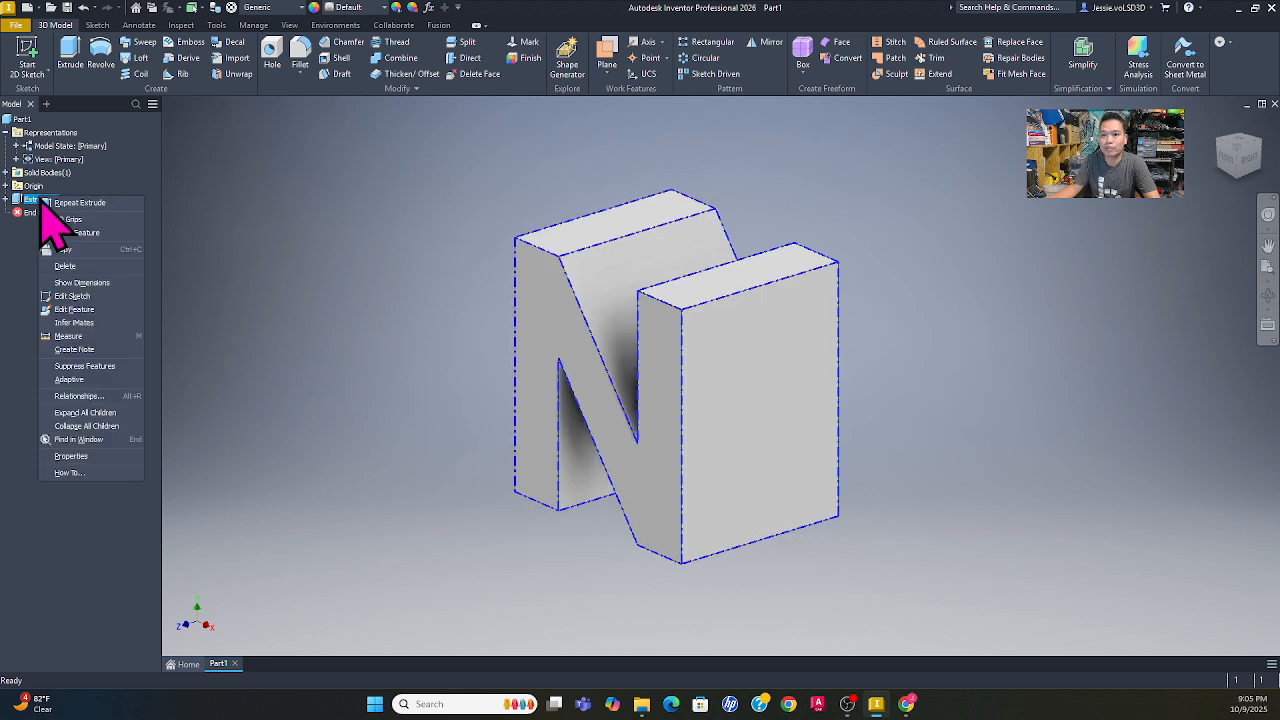
{"action": "left_click", "coordinate": [88, 310]}
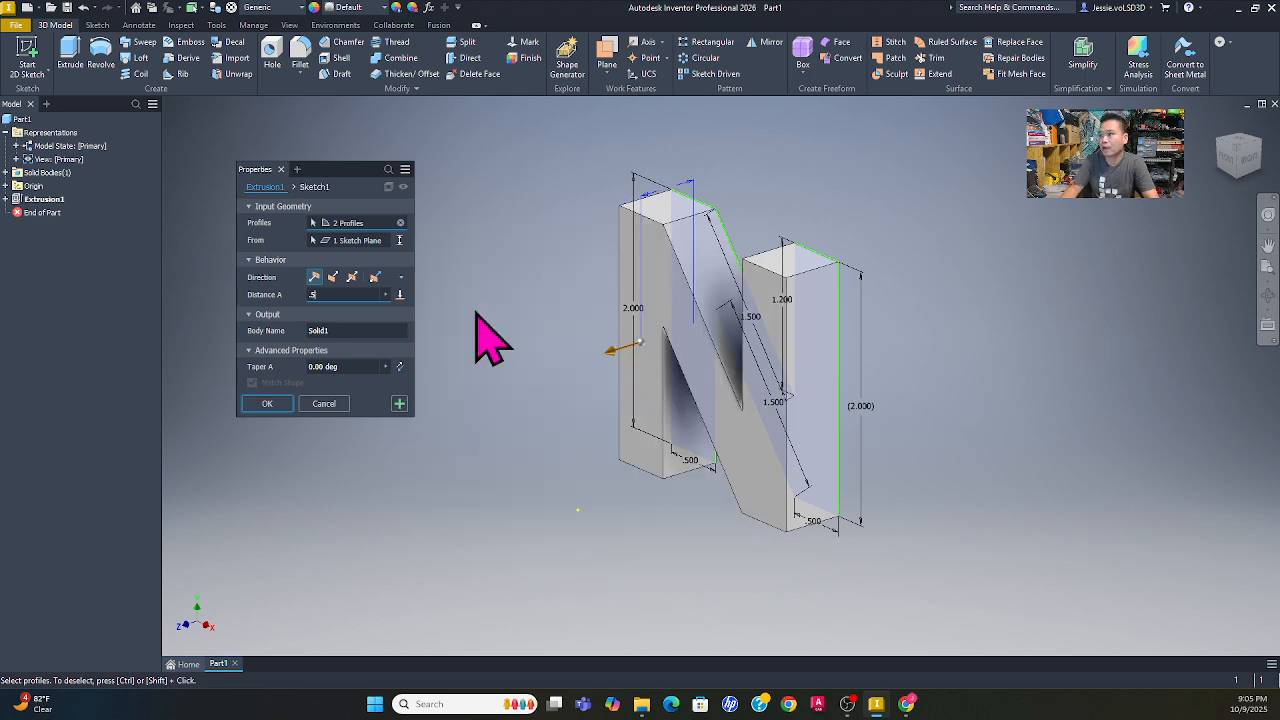
{"action": "key", "text": "Return"}
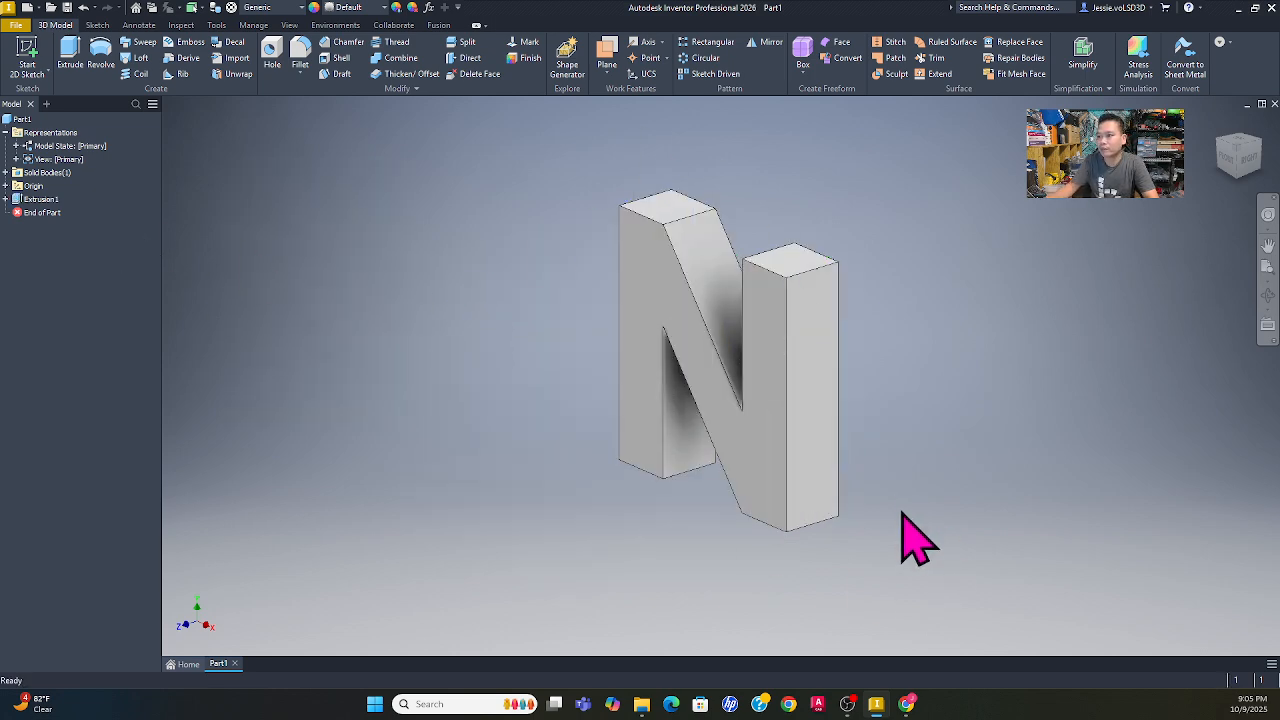
{"action": "middle_click_drag", "start_coordinate": [905, 449], "coordinate": [909, 449]}
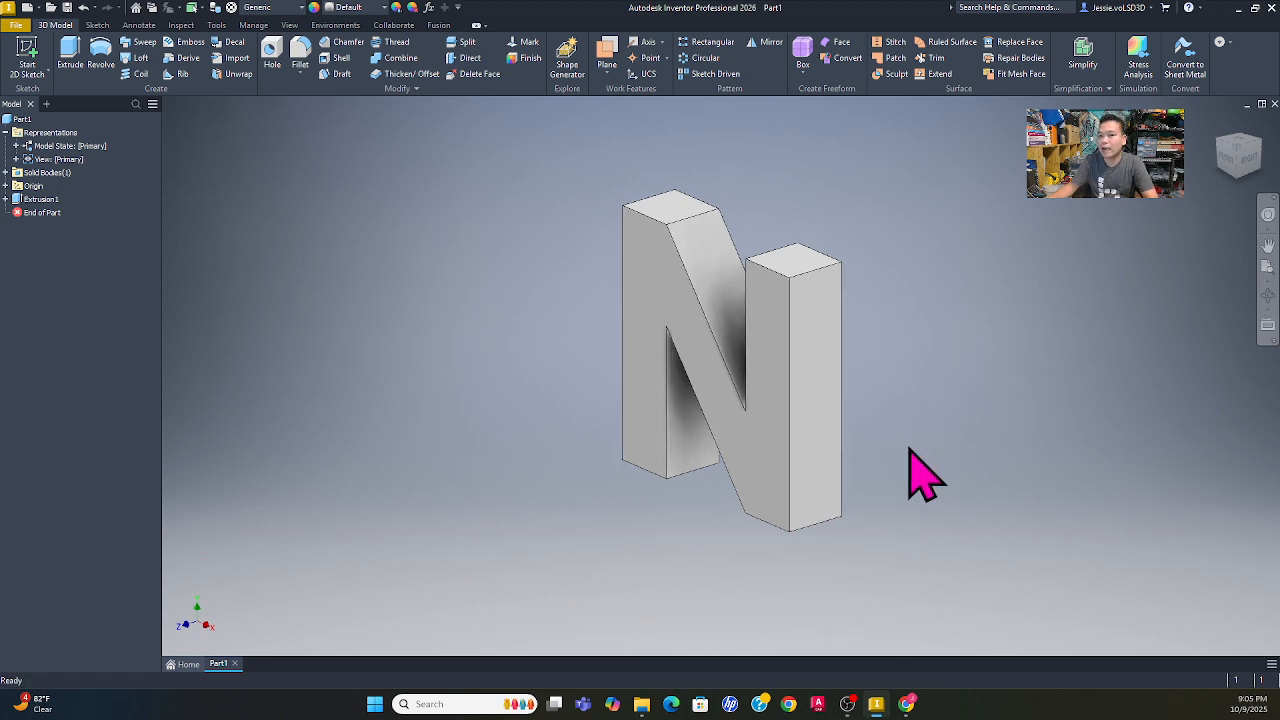
{"action": "scroll", "coordinate": [920, 471], "scroll_direction": "up", "scroll_amount": 4}
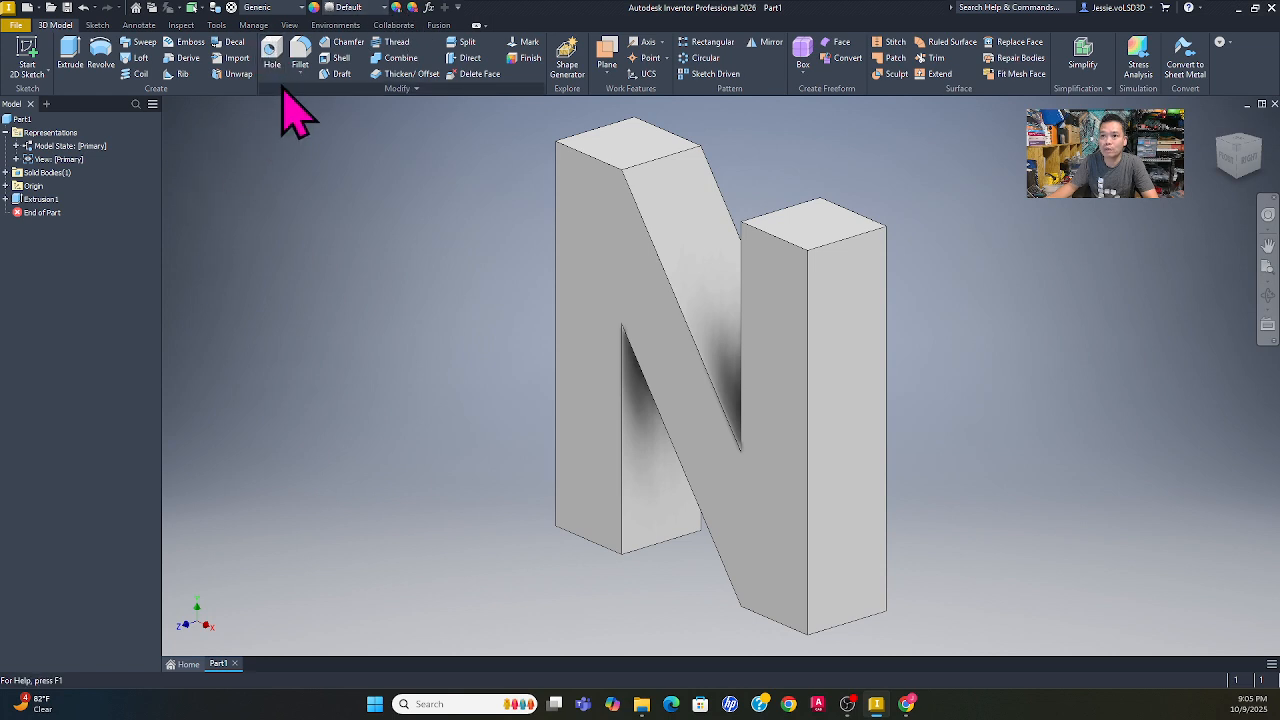
{"action": "left_click", "coordinate": [271, 52]}
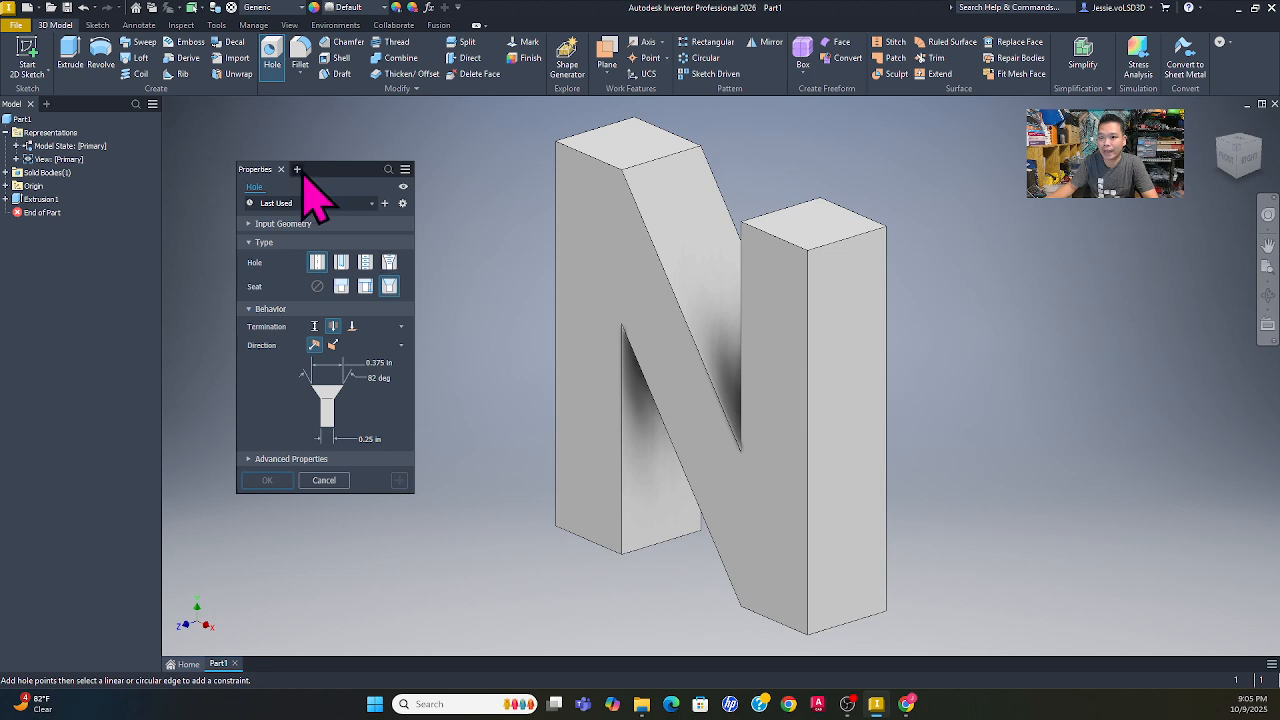
{"action": "left_click", "coordinate": [324, 480]}
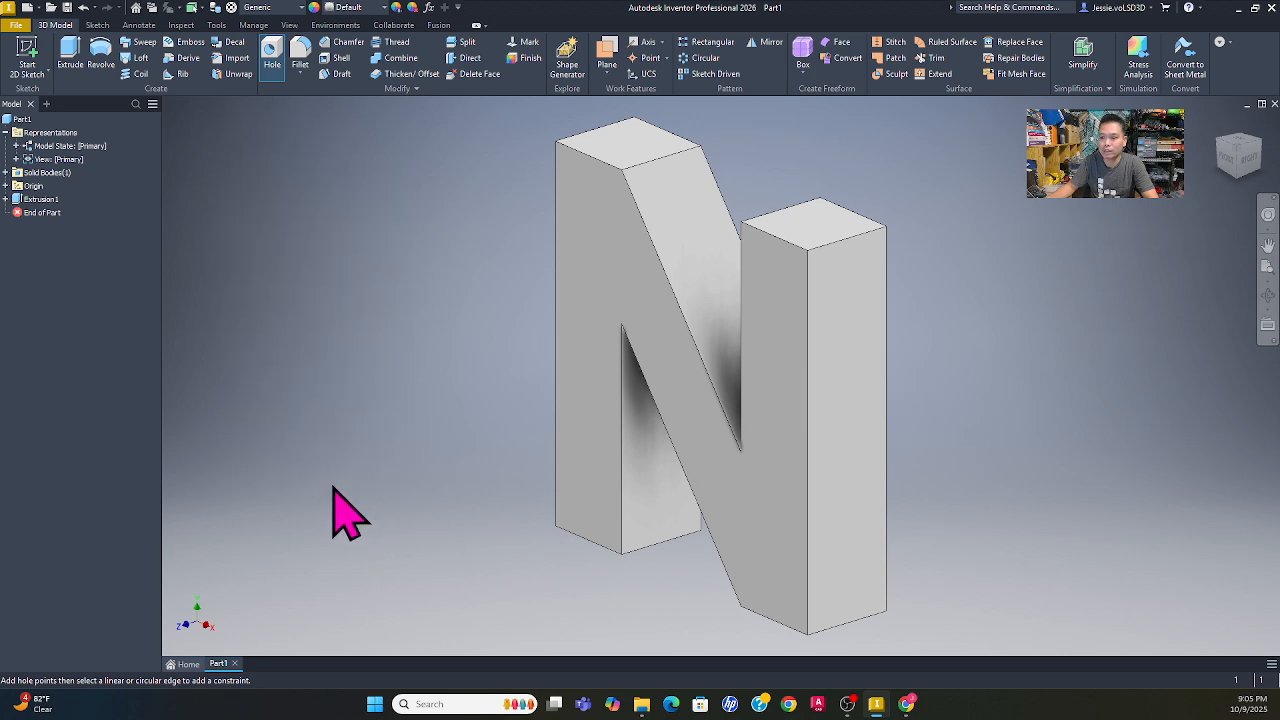
Sketch a circle about 0.23 in in diameter on the top face of the N's right stem and finish the sketch.
{"action": "left_click", "coordinate": [97, 25]}
{"action": "left_click", "coordinate": [44, 76]}
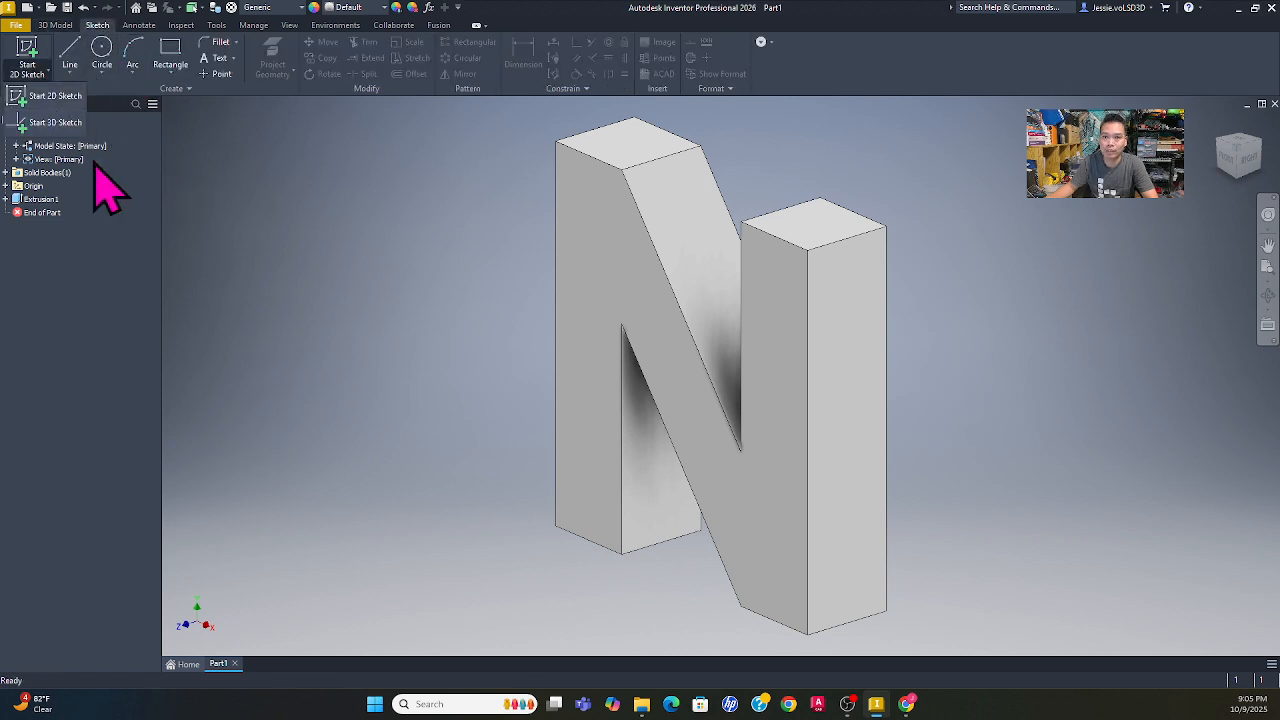
{"action": "left_click", "coordinate": [50, 110]}
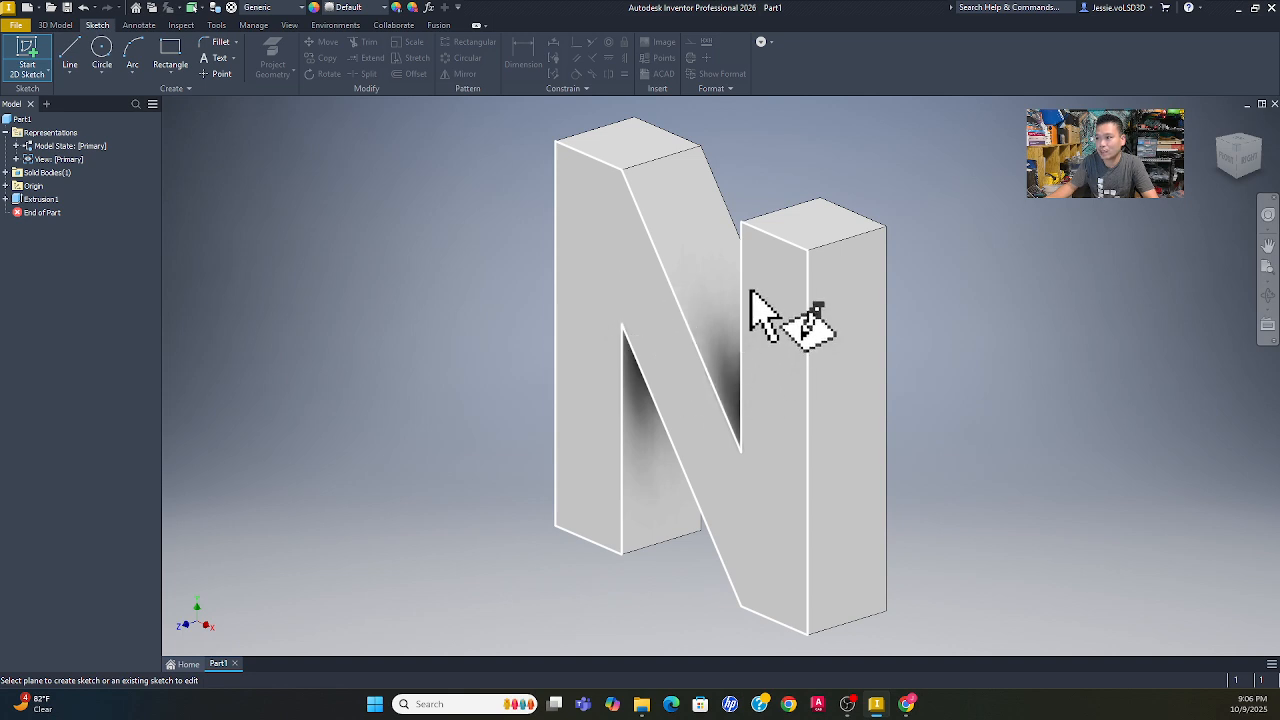
{"action": "left_click", "coordinate": [812, 227]}
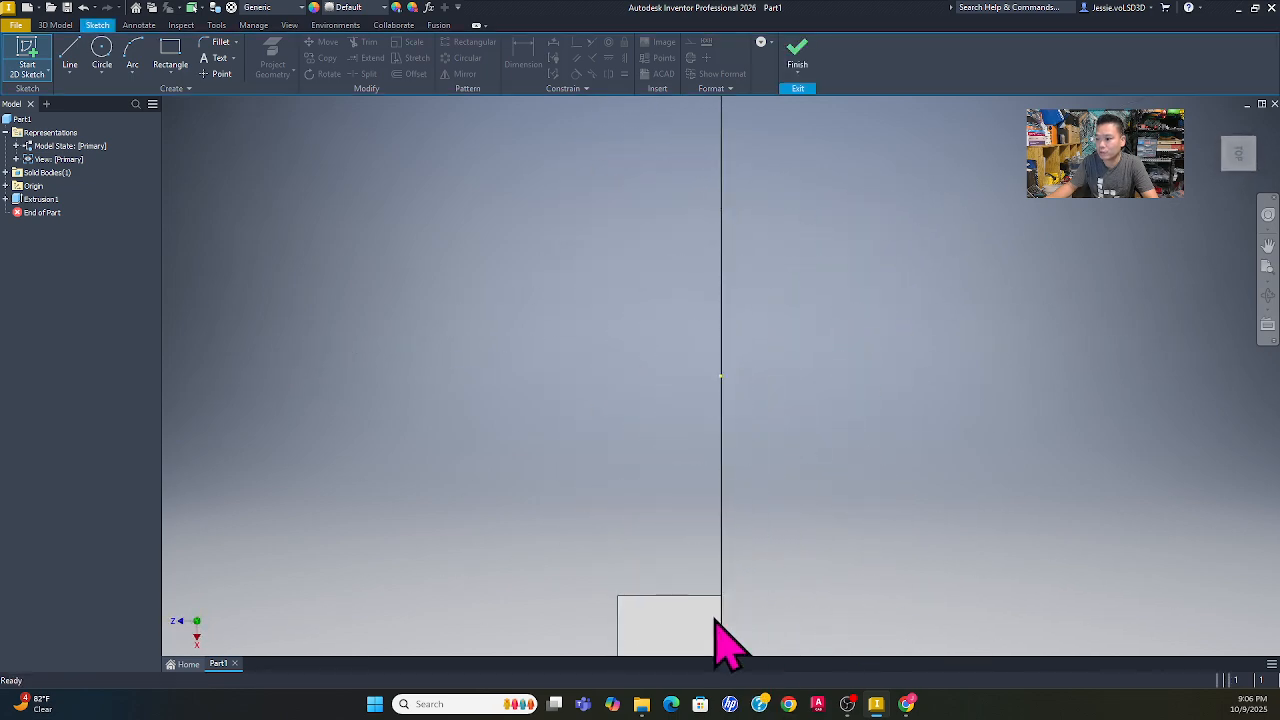
{"action": "middle_click_drag", "start_coordinate": [713, 522], "coordinate": [677, 209]}
{"action": "middle_click_drag", "start_coordinate": [772, 492], "coordinate": [742, 277]}
{"action": "left_click", "coordinate": [101, 50]}
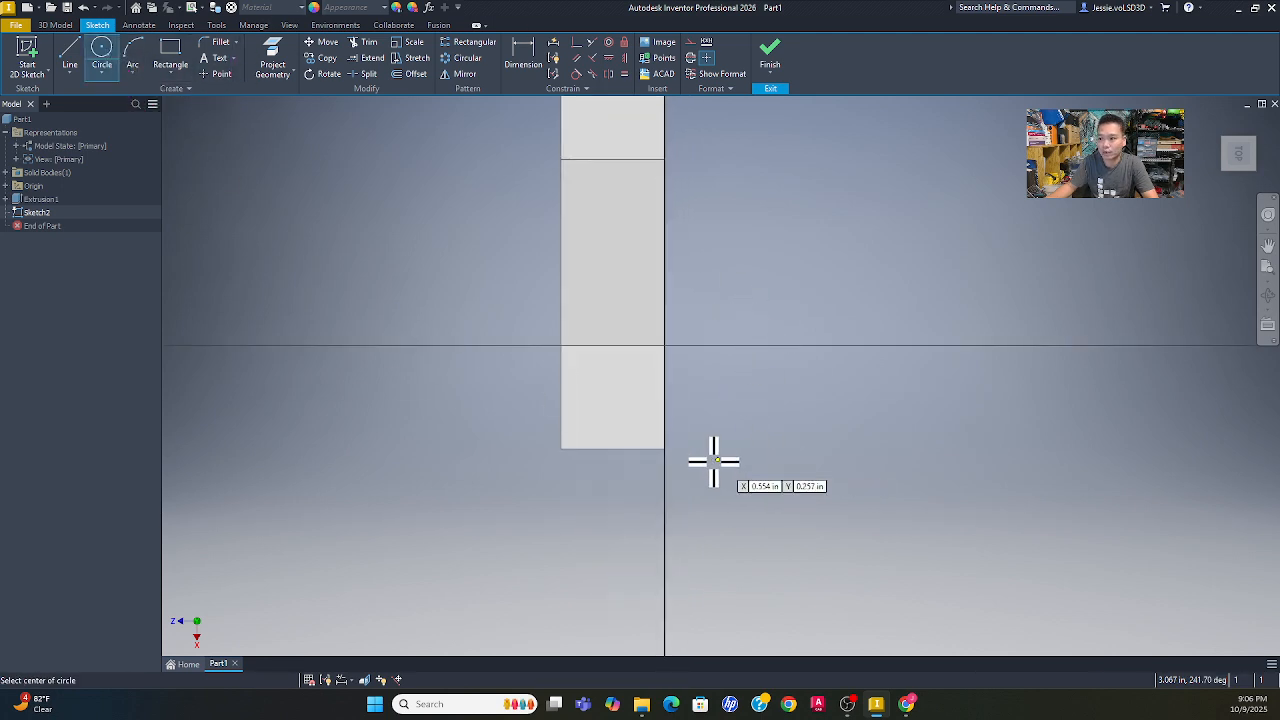
{"action": "left_click", "coordinate": [608, 396]}
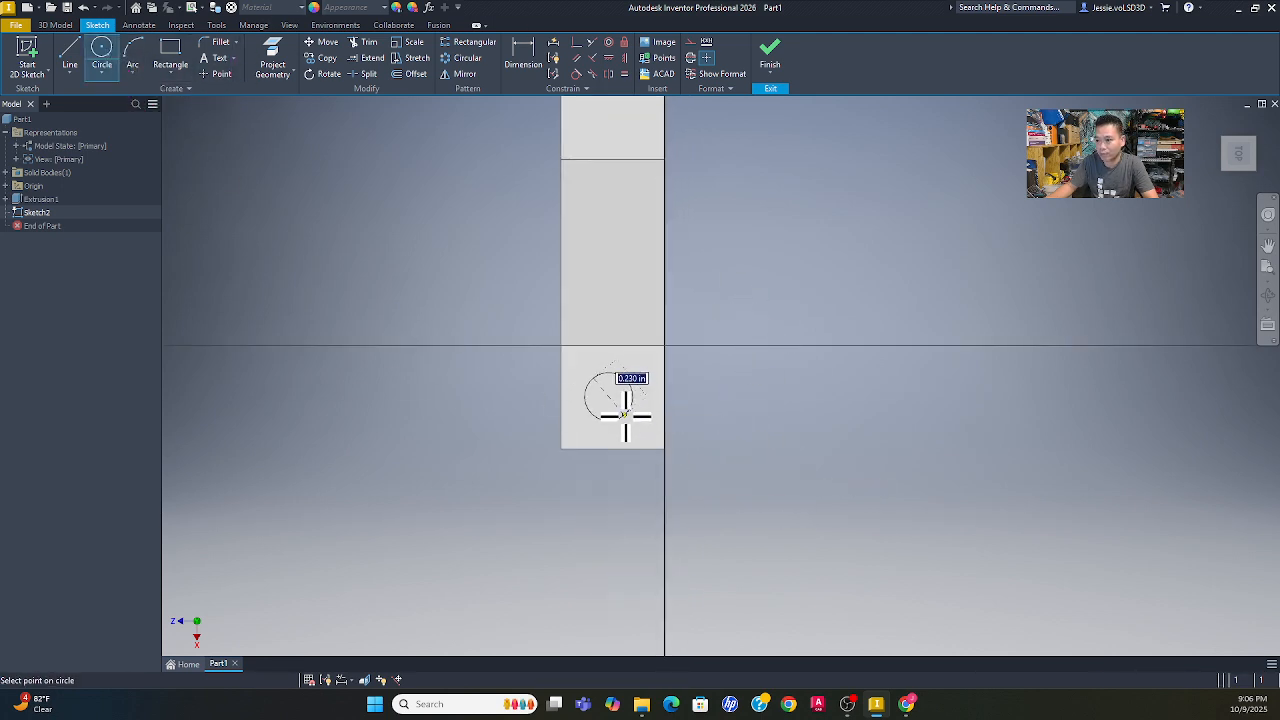
{"action": "left_click", "coordinate": [628, 410]}
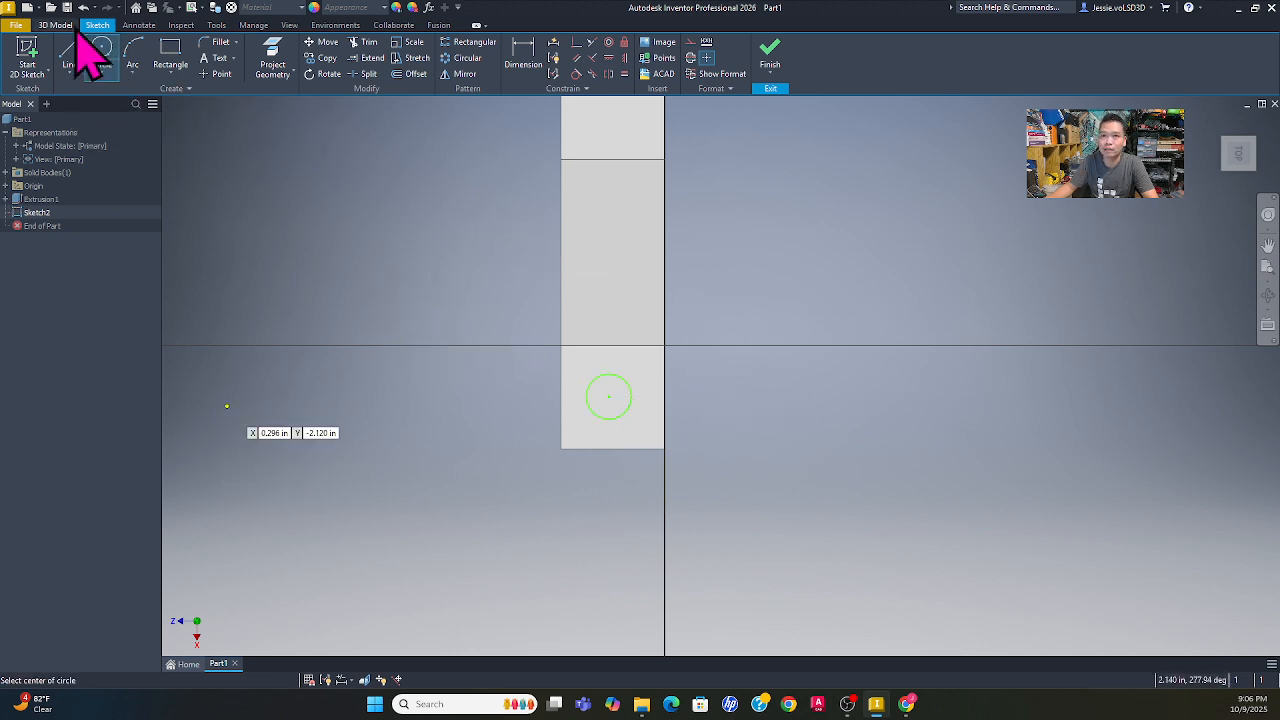
{"action": "left_click", "coordinate": [769, 52]}
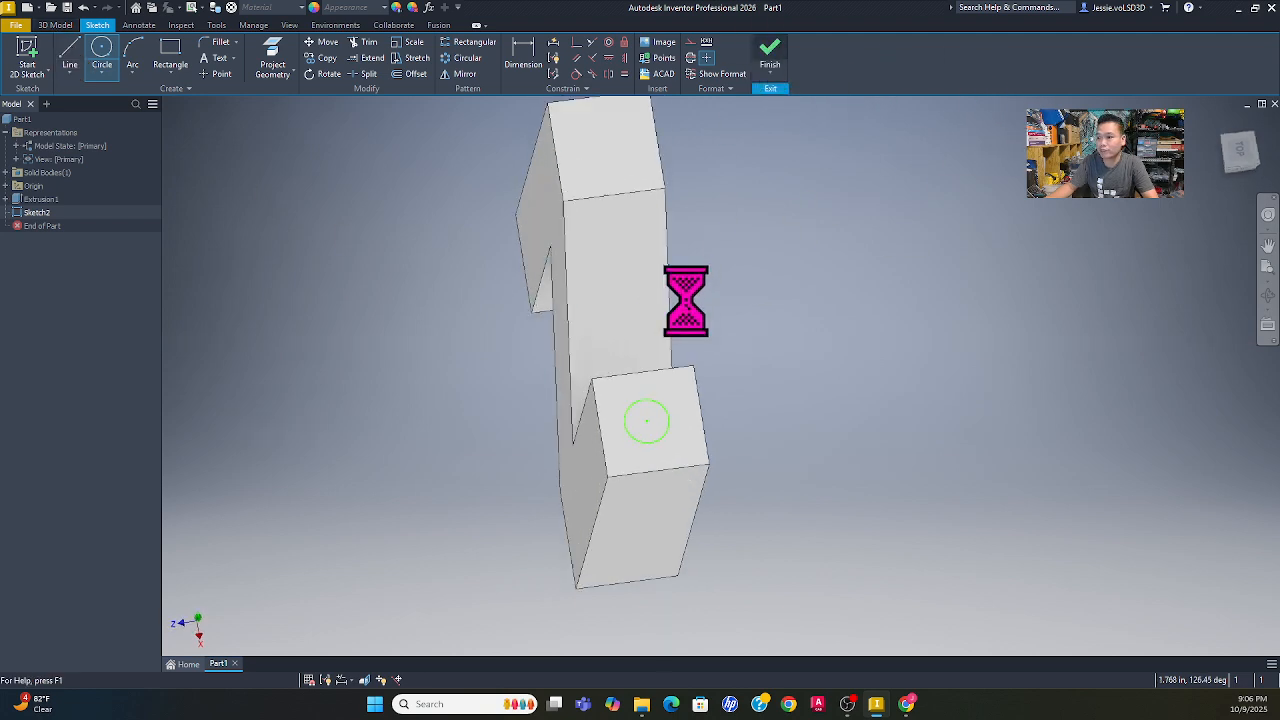
Extrude the circle as a cut 0.6875 in deep into the top of the right stem.
{"action": "left_click", "coordinate": [58, 25]}
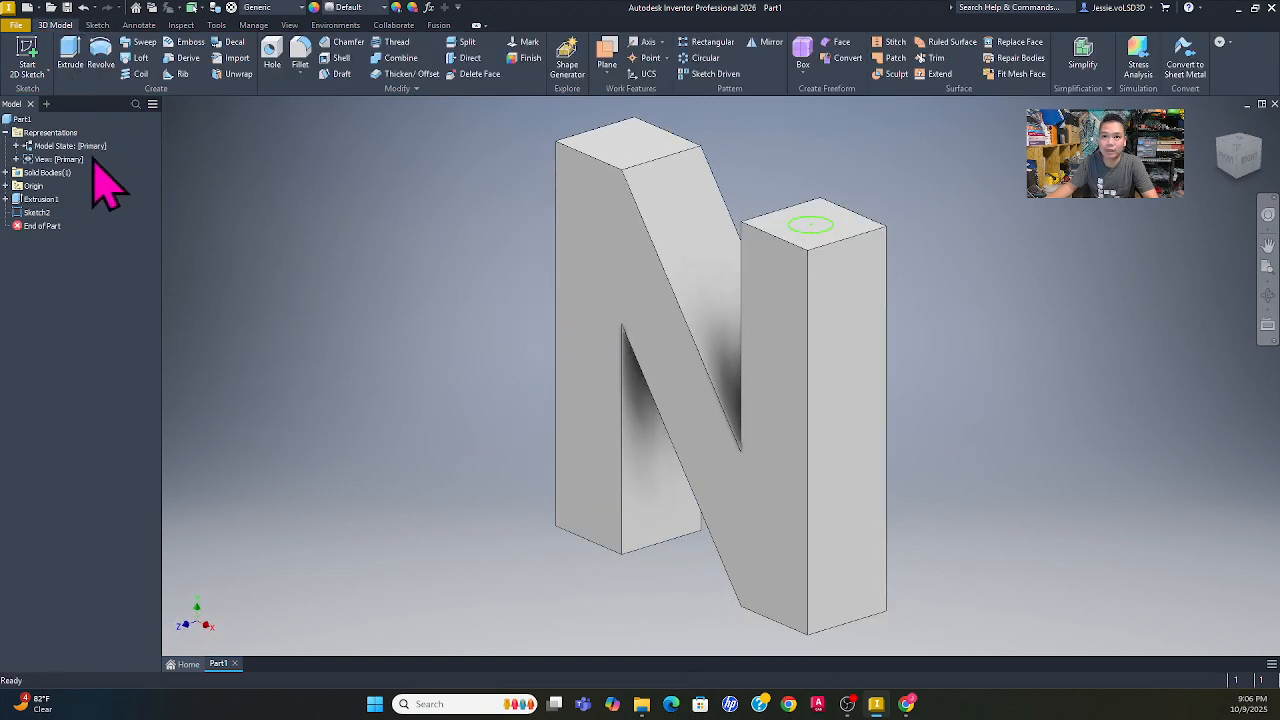
{"action": "left_click", "coordinate": [70, 55]}
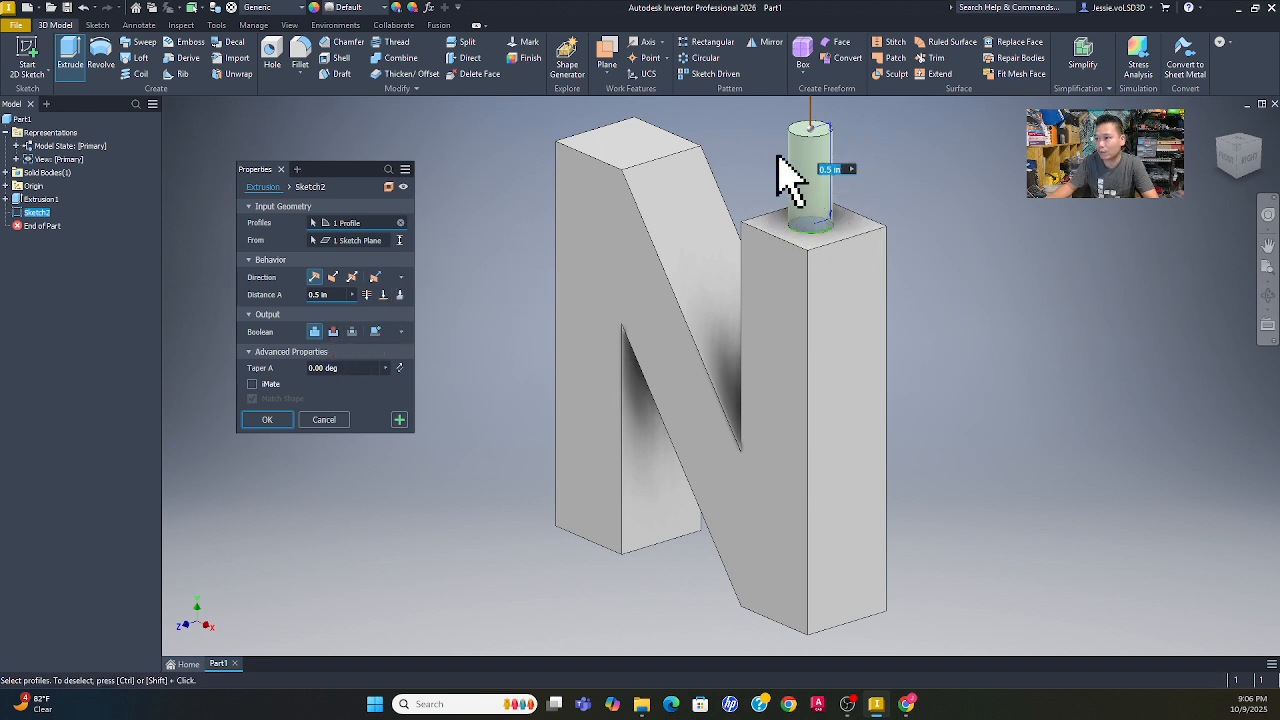
{"action": "left_click", "coordinate": [333, 331]}
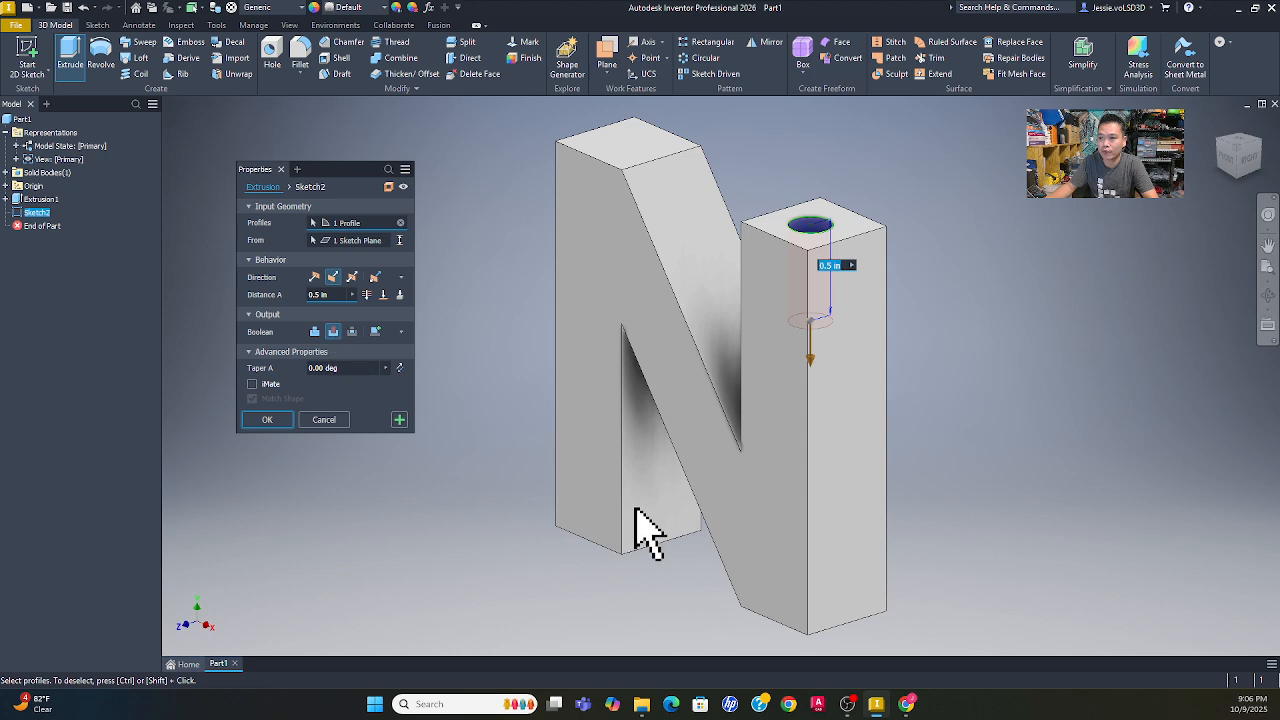
{"action": "scroll", "coordinate": [784, 309], "scroll_direction": "down", "scroll_amount": 5}
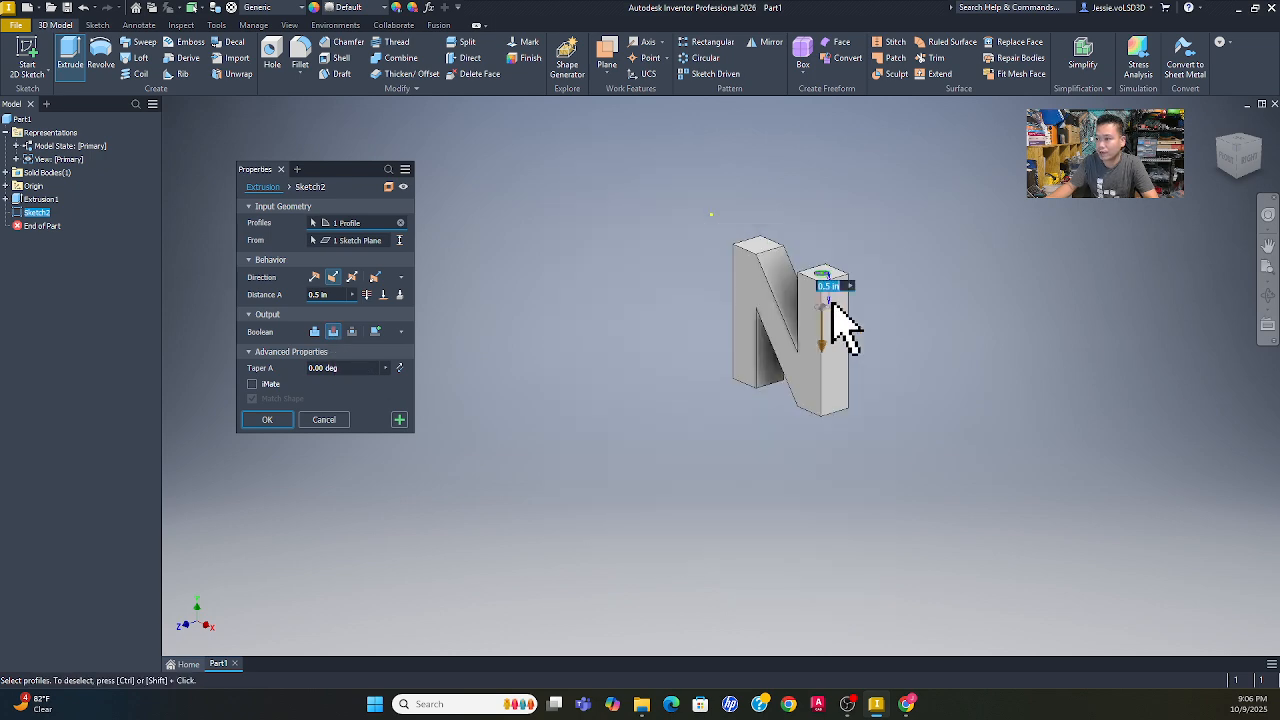
{"action": "scroll", "coordinate": [832, 292], "scroll_direction": "up", "scroll_amount": 7}
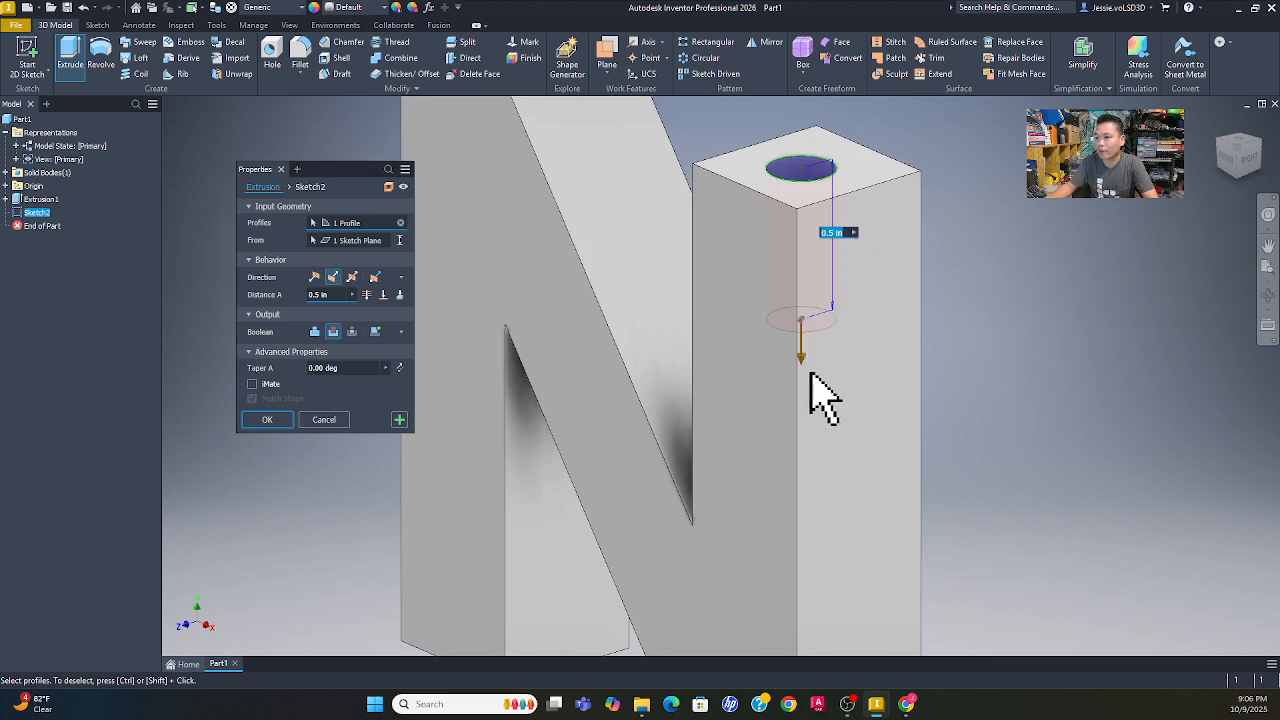
{"action": "left_click_drag", "start_coordinate": [801, 358], "coordinate": [828, 435]}
{"action": "scroll", "coordinate": [880, 440], "scroll_direction": "down", "scroll_amount": 6}
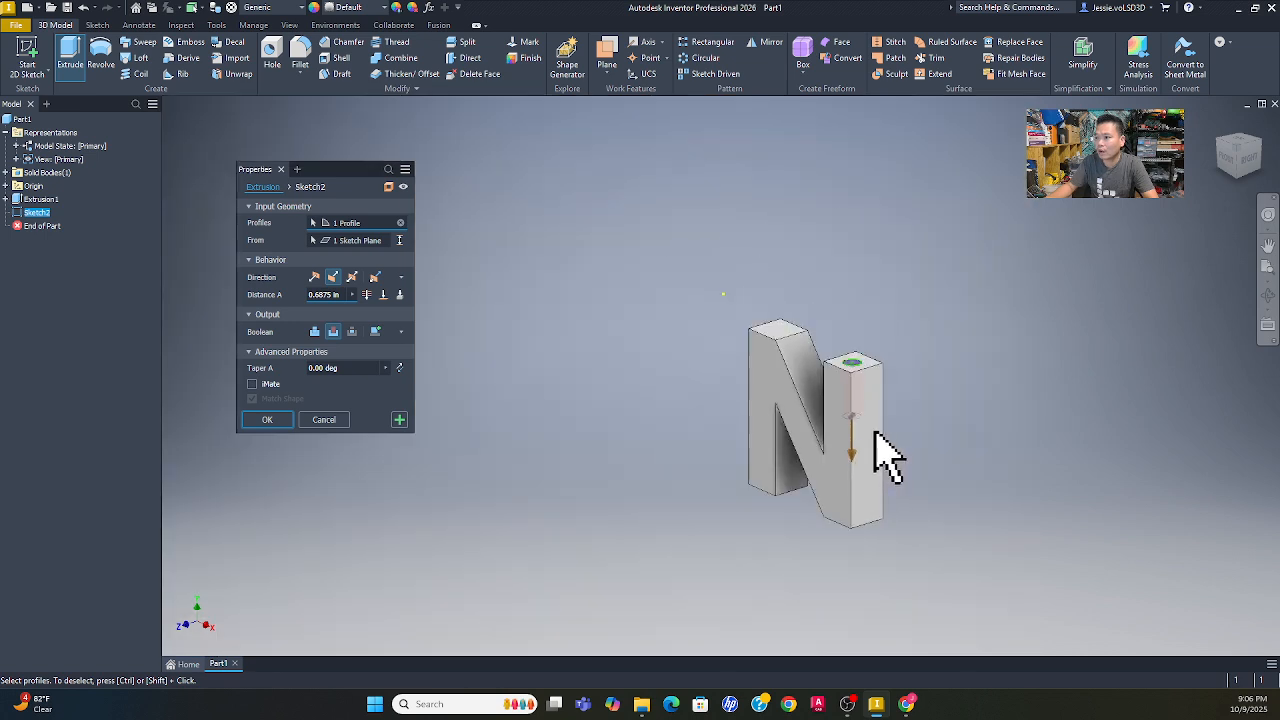
{"action": "middle_click_drag", "start_coordinate": [878, 472], "coordinate": [842, 385]}
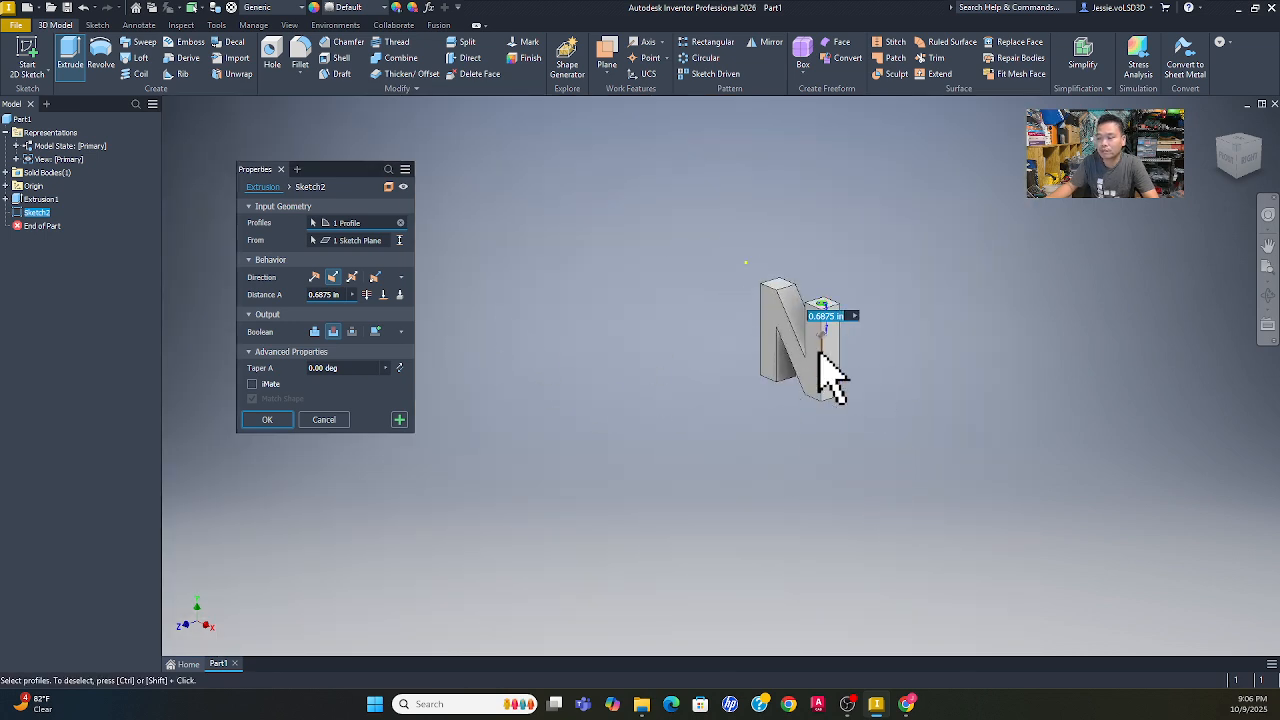
{"action": "left_click", "coordinate": [340, 294]}
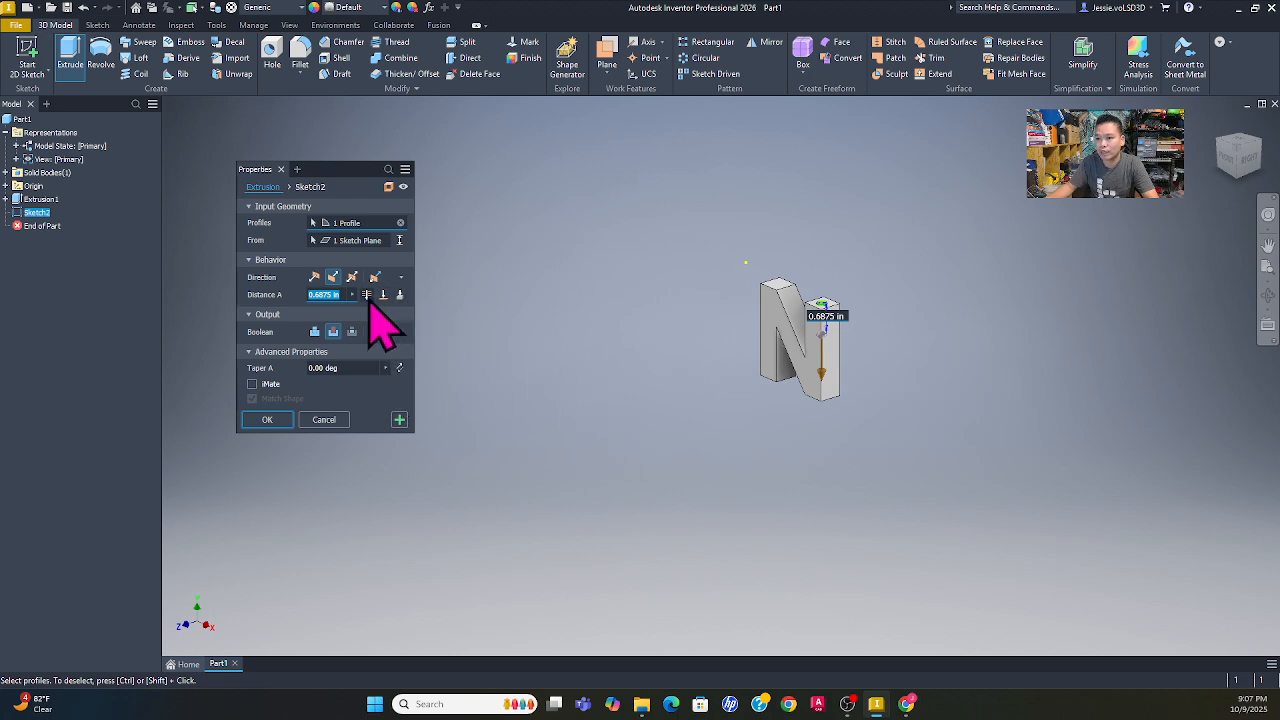
{"action": "left_click", "coordinate": [268, 420]}
Inspect the round cut in the right stem from an angle and restore the home view.
{"action": "scroll", "coordinate": [839, 351], "scroll_direction": "up", "scroll_amount": 3}
{"action": "scroll", "coordinate": [839, 351], "scroll_direction": "up", "scroll_amount": 2}
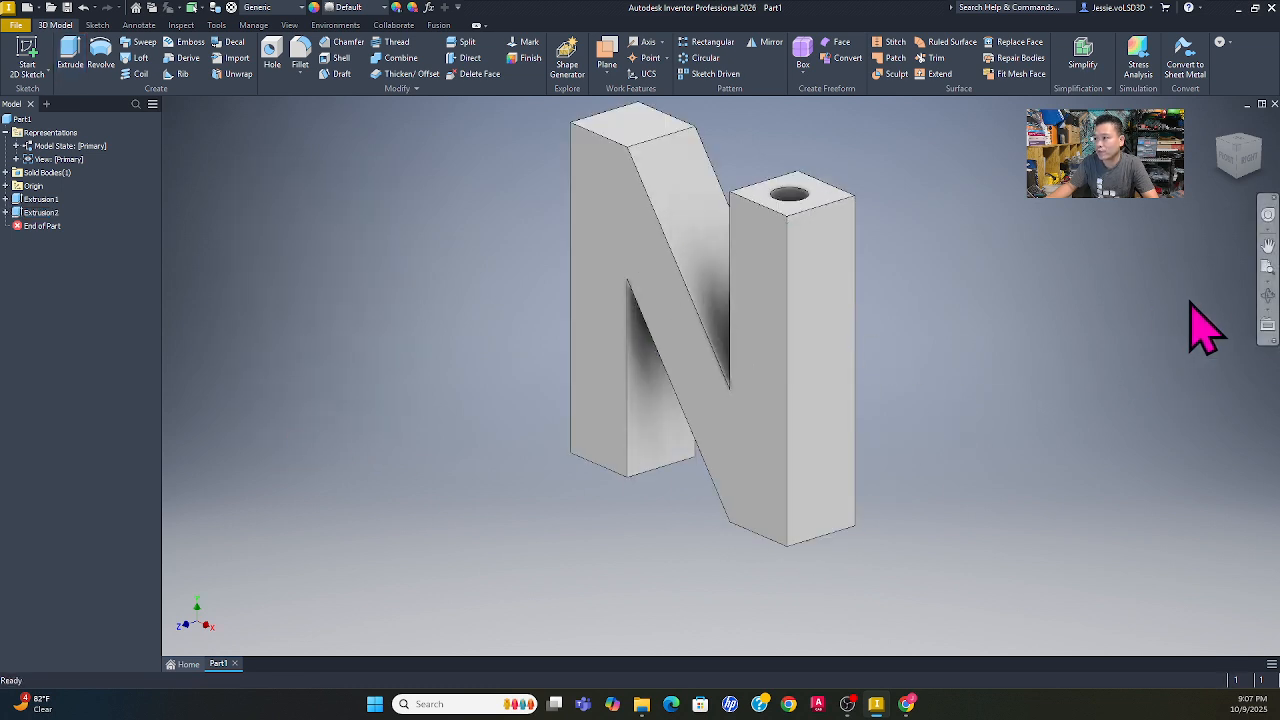
{"action": "left_click", "coordinate": [1268, 295]}
{"action": "left_click_drag", "start_coordinate": [814, 420], "coordinate": [867, 368]}
{"action": "key", "text": "F6"}
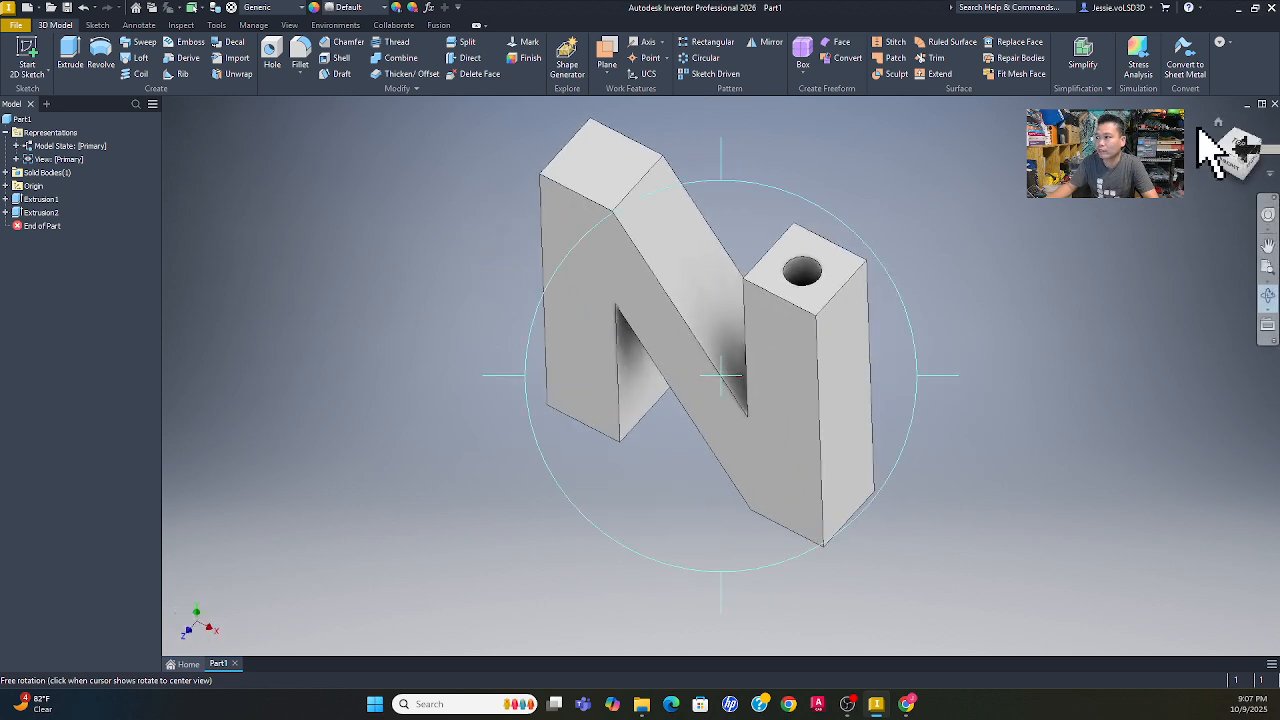
{"action": "left_click", "coordinate": [1218, 122]}
{"action": "key", "text": "F4"}
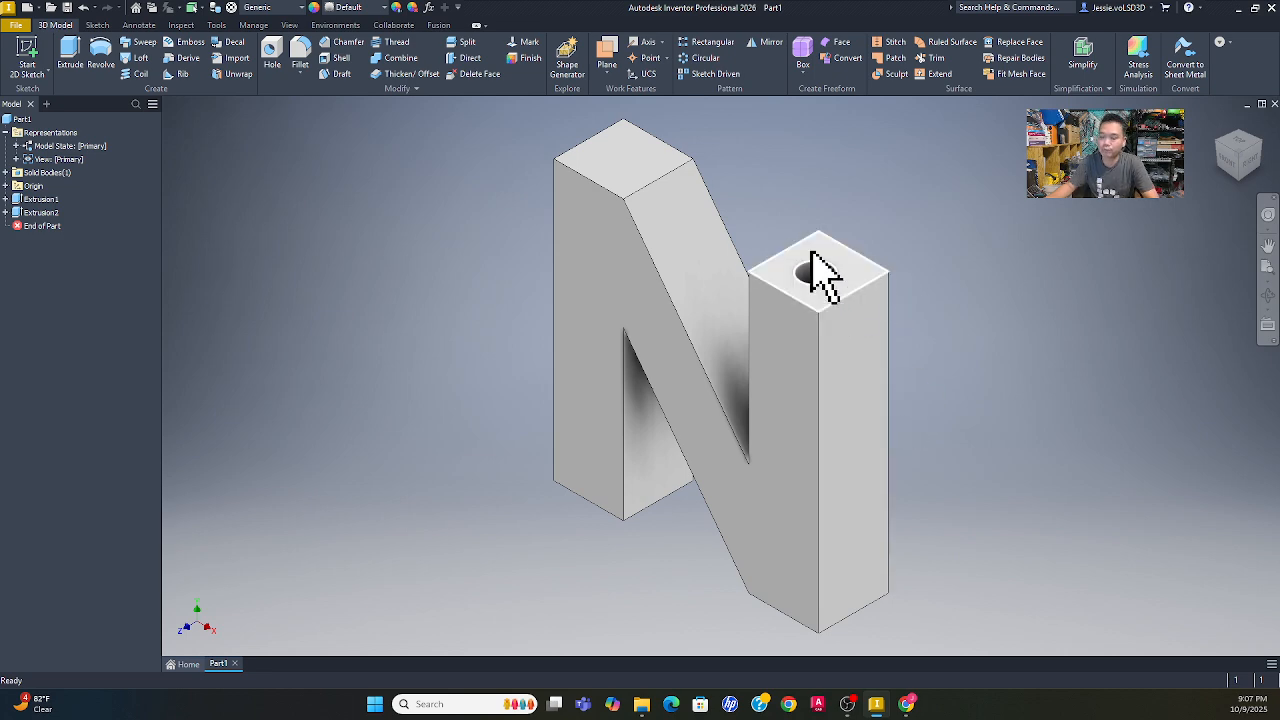
Start a 2D sketch on the N's front face and place a point in the upper part of the left stem.
{"action": "left_click", "coordinate": [97, 27]}
{"action": "left_click", "coordinate": [40, 73]}
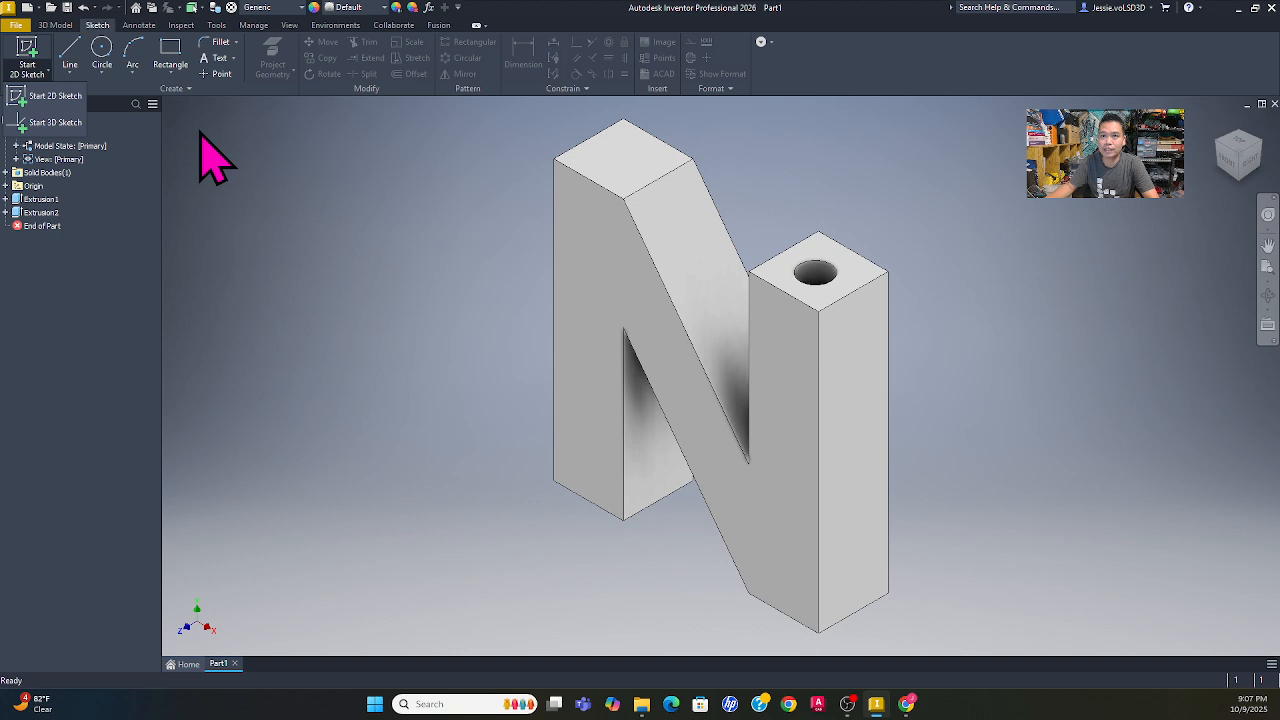
{"action": "left_click", "coordinate": [52, 100]}
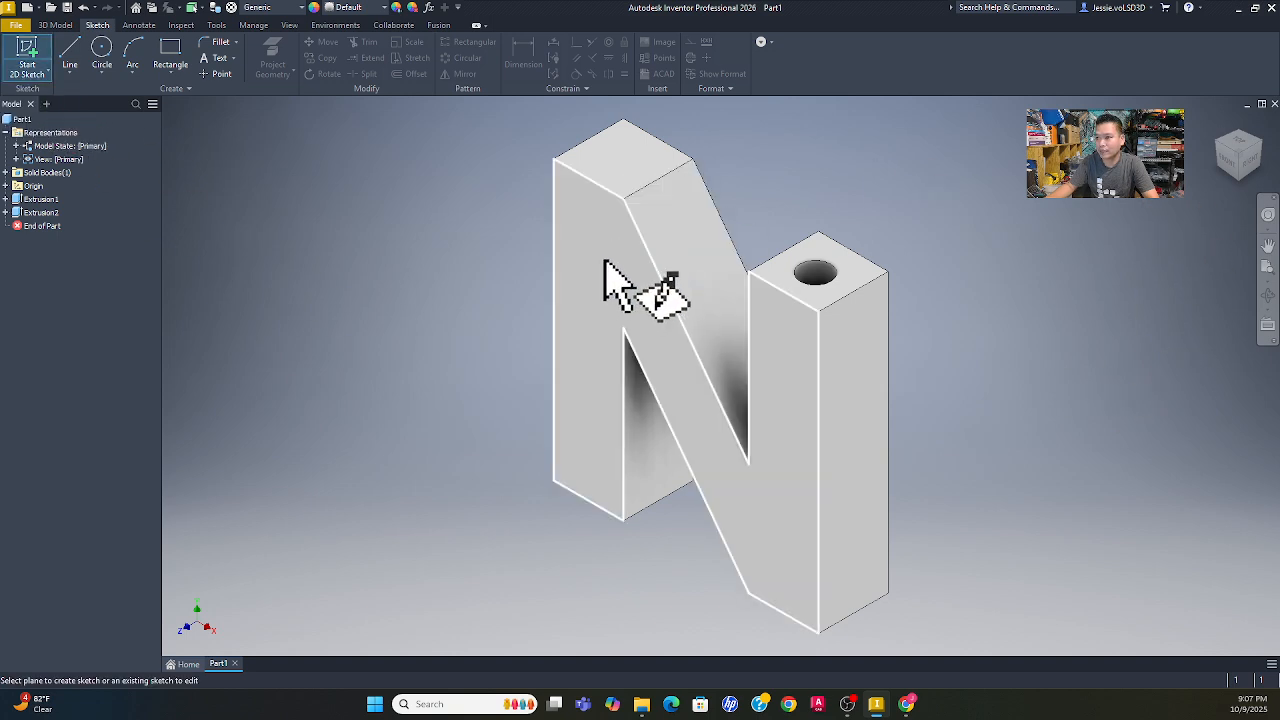
{"action": "left_click", "coordinate": [602, 310]}
{"action": "middle_click_drag", "start_coordinate": [471, 509], "coordinate": [396, 576]}
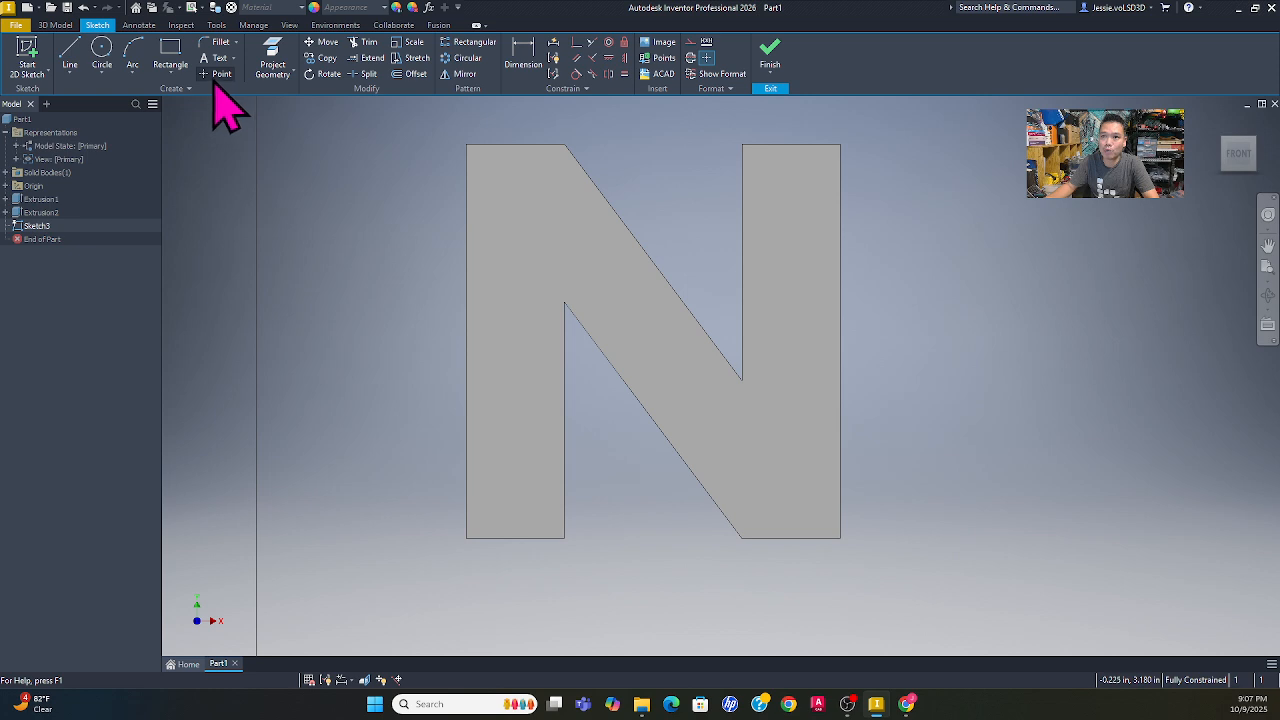
{"action": "left_click", "coordinate": [525, 220]}
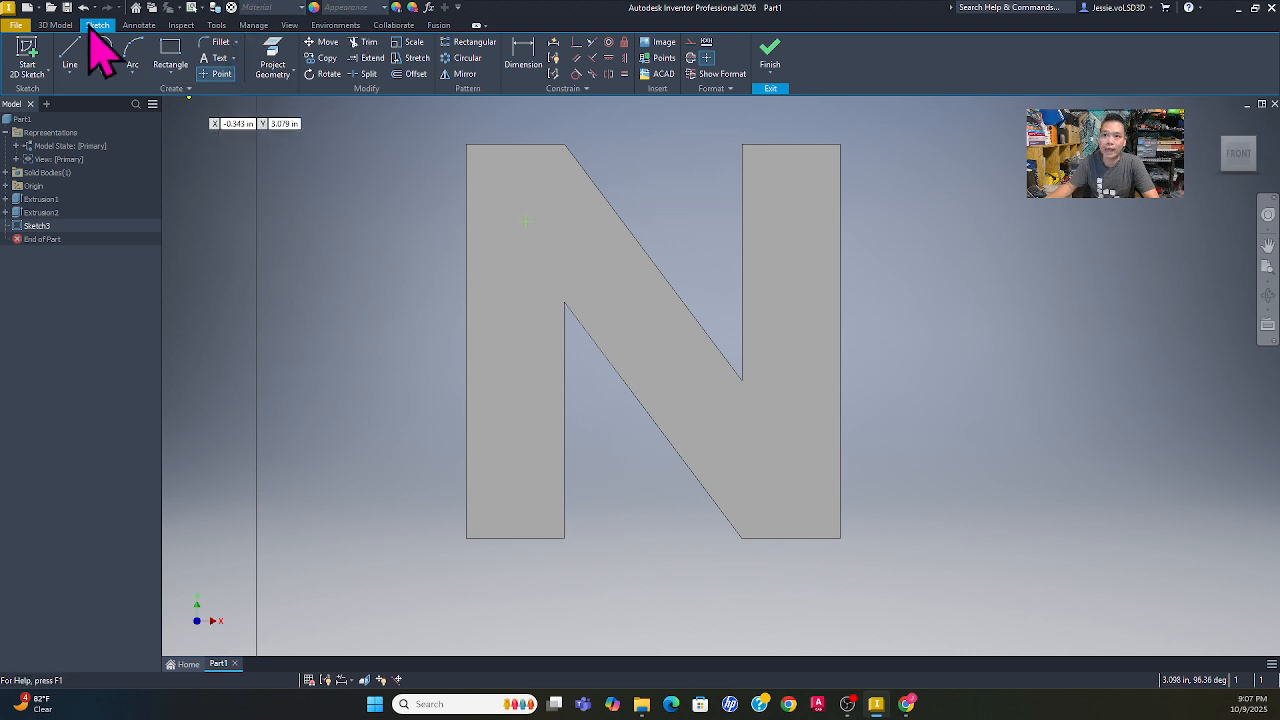
Create a countersunk clearance hole at the sketched point using the DIN fastener standard, size M1.6 and normal fit.
{"action": "left_click", "coordinate": [52, 26]}
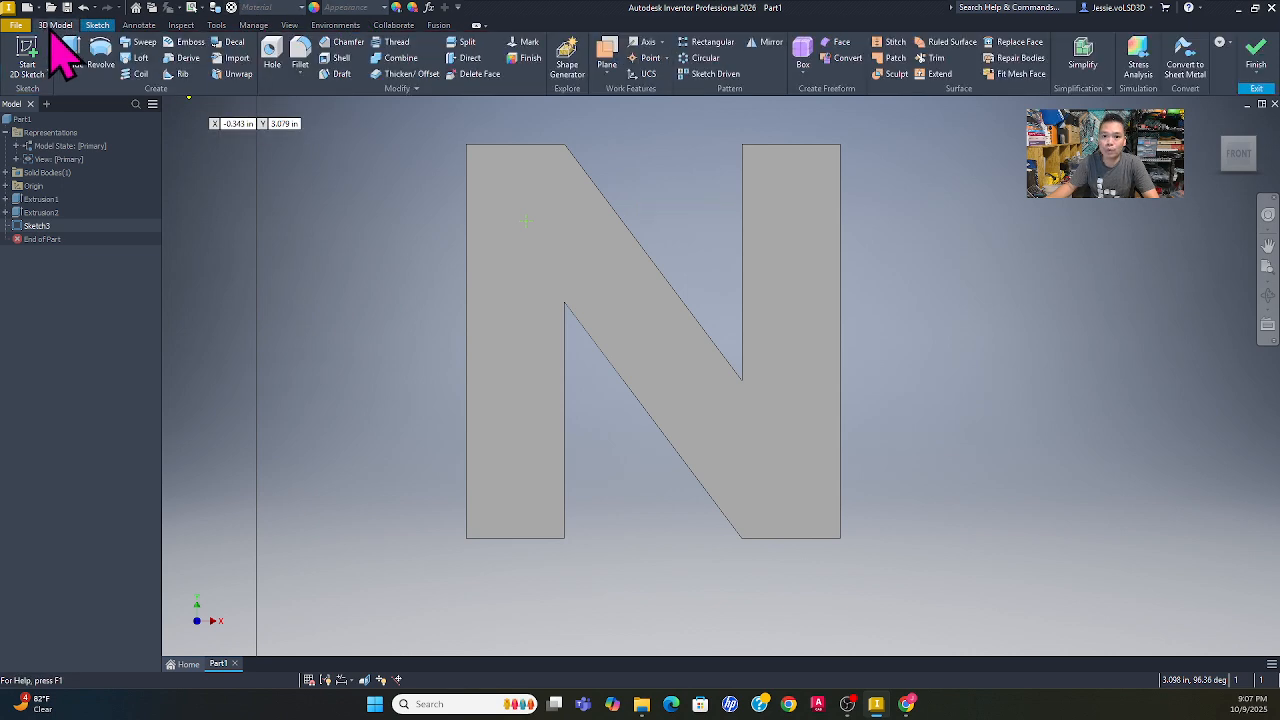
{"action": "left_click", "coordinate": [271, 52]}
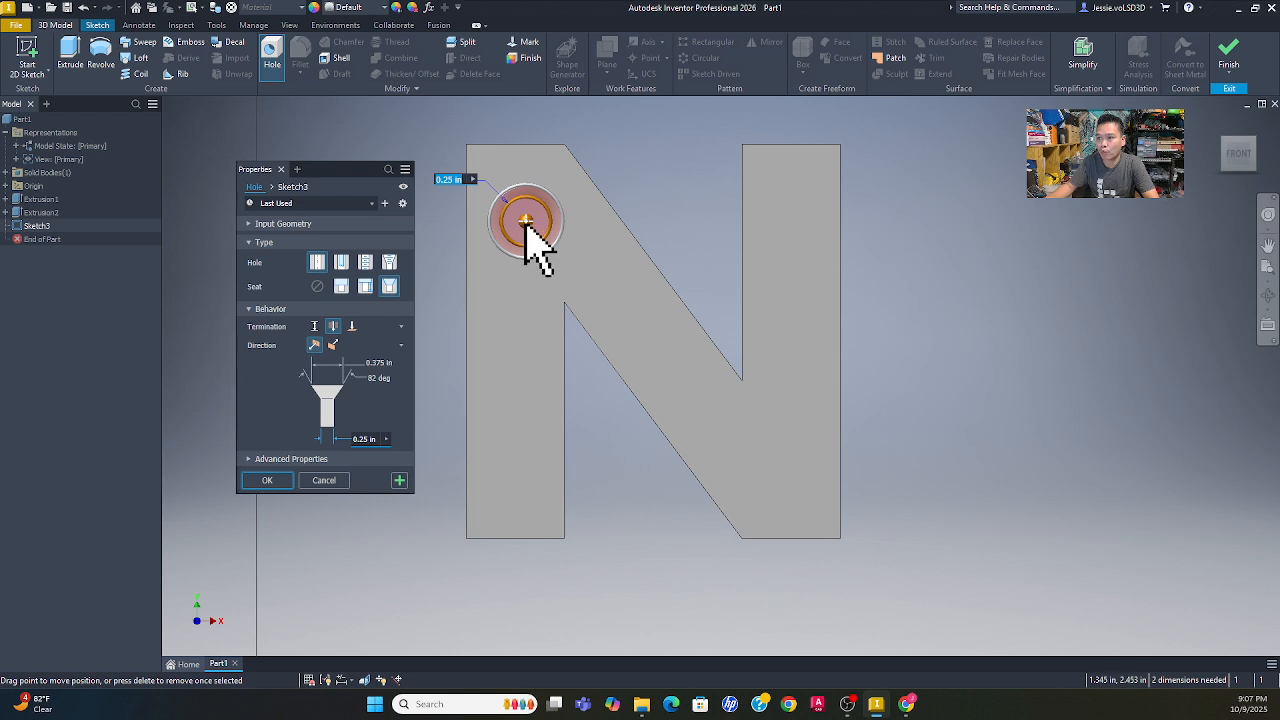
{"action": "left_click", "coordinate": [366, 264]}
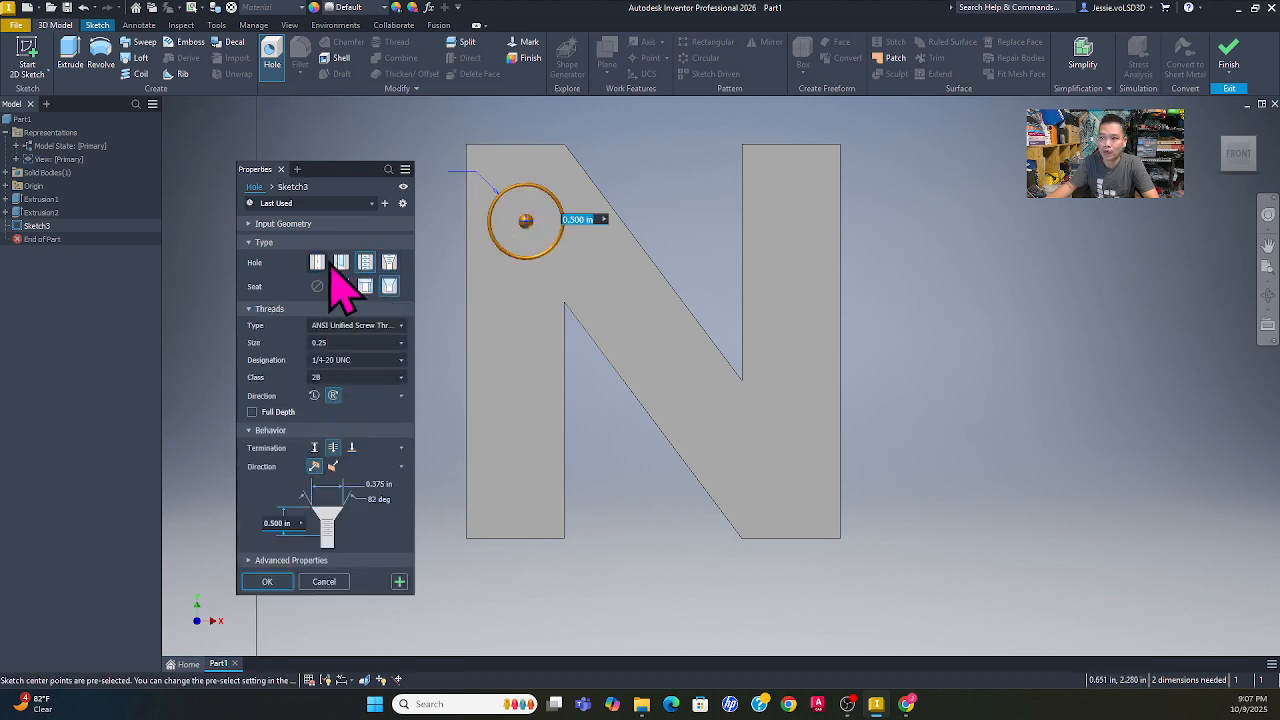
{"action": "left_click", "coordinate": [341, 262]}
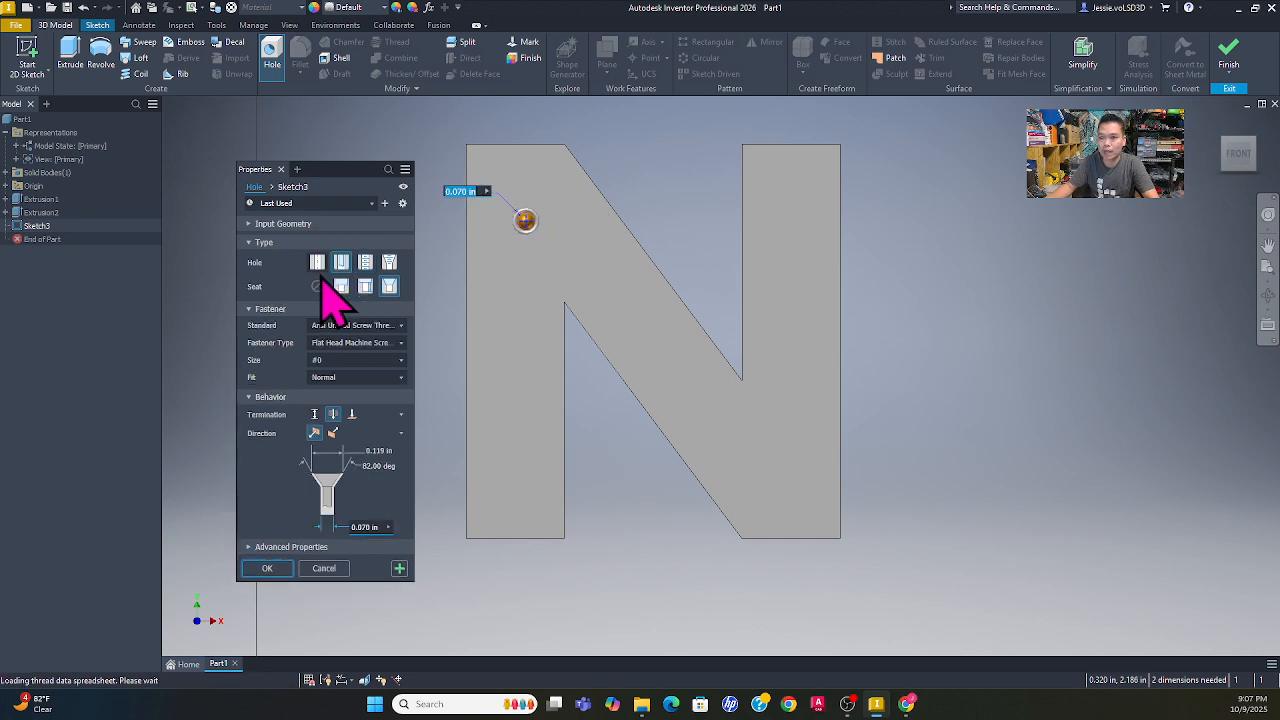
{"action": "left_click", "coordinate": [400, 343]}
{"action": "left_click", "coordinate": [338, 376]}
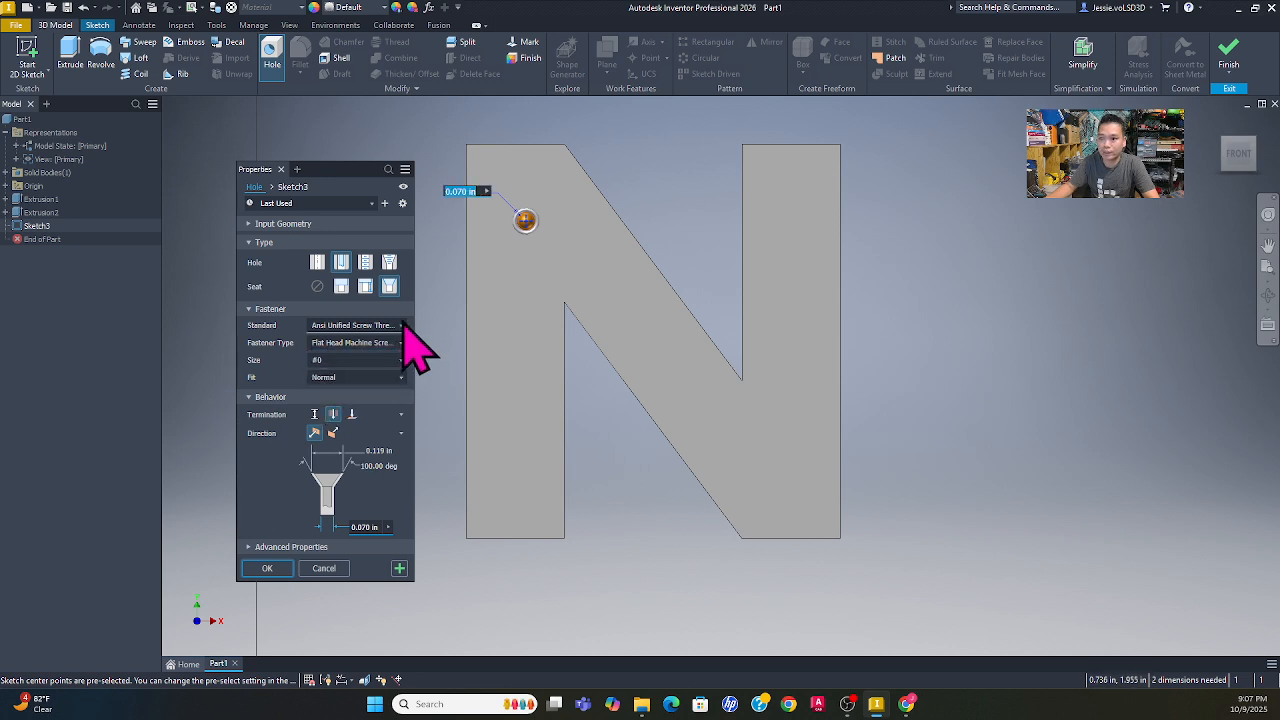
{"action": "left_click", "coordinate": [403, 325]}
{"action": "left_click", "coordinate": [343, 398]}
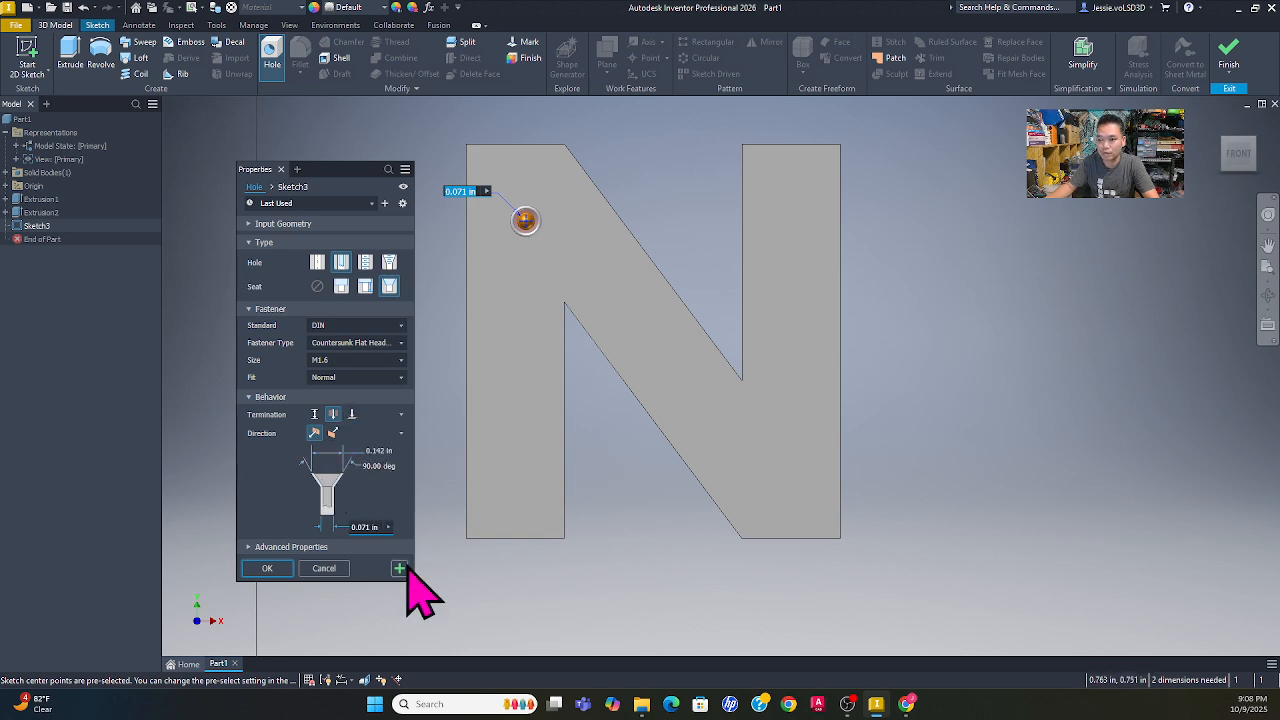
{"action": "left_click", "coordinate": [267, 568]}
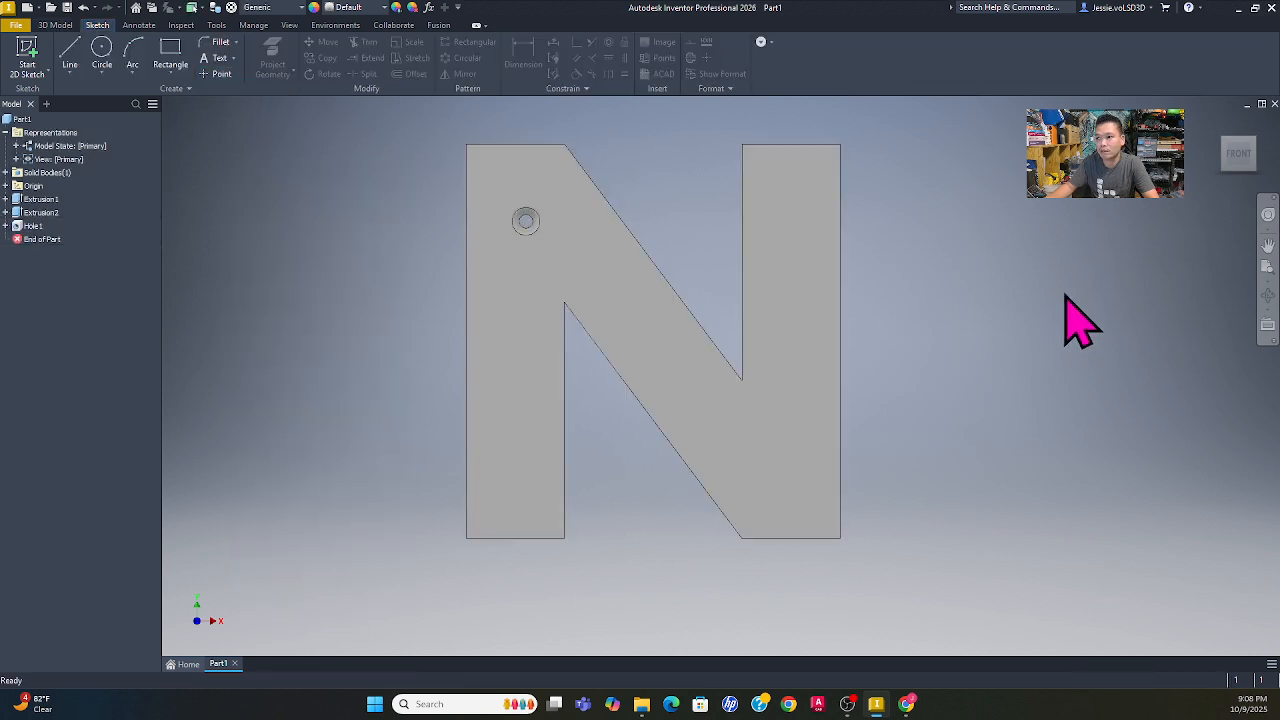
{"action": "left_click", "coordinate": [1266, 294]}
{"action": "left_click_drag", "start_coordinate": [614, 429], "coordinate": [766, 383]}
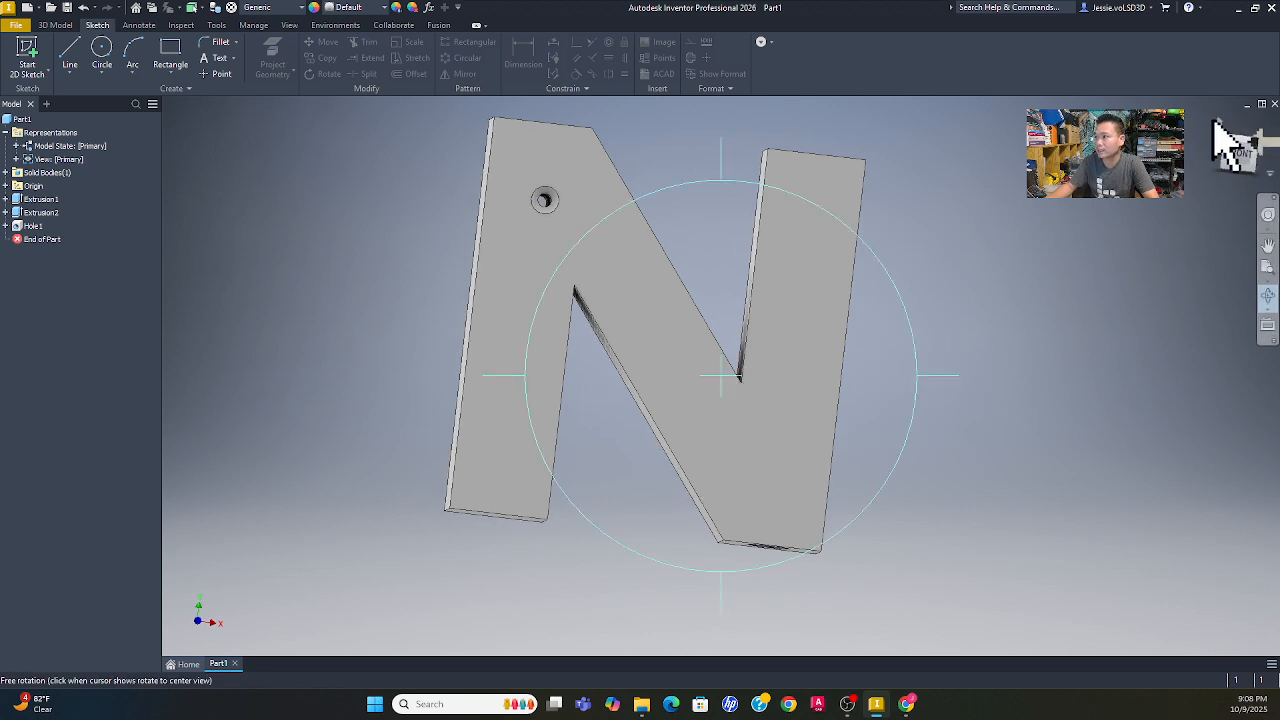
{"action": "key", "text": "Escape"}
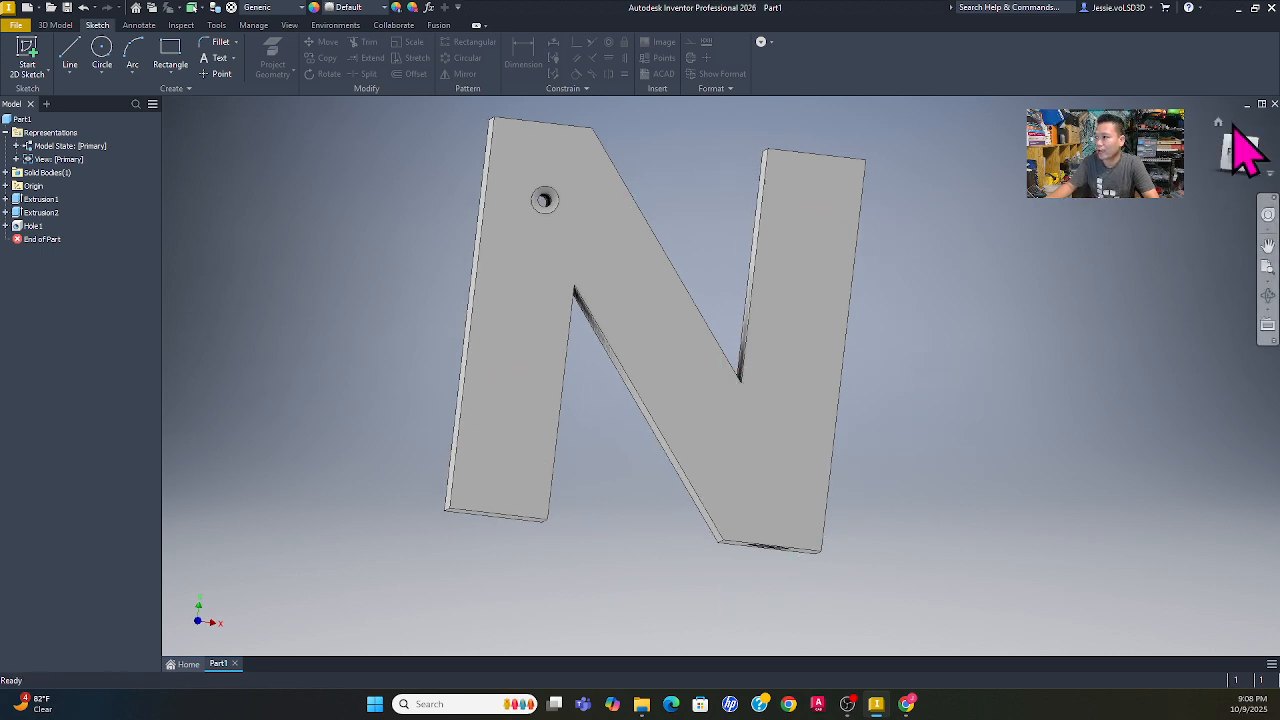
Fillet the left stem's inner front vertical edge and the right stem's outer front vertical and top front edges with a 0.125 in radius.
{"action": "left_click", "coordinate": [1219, 123]}
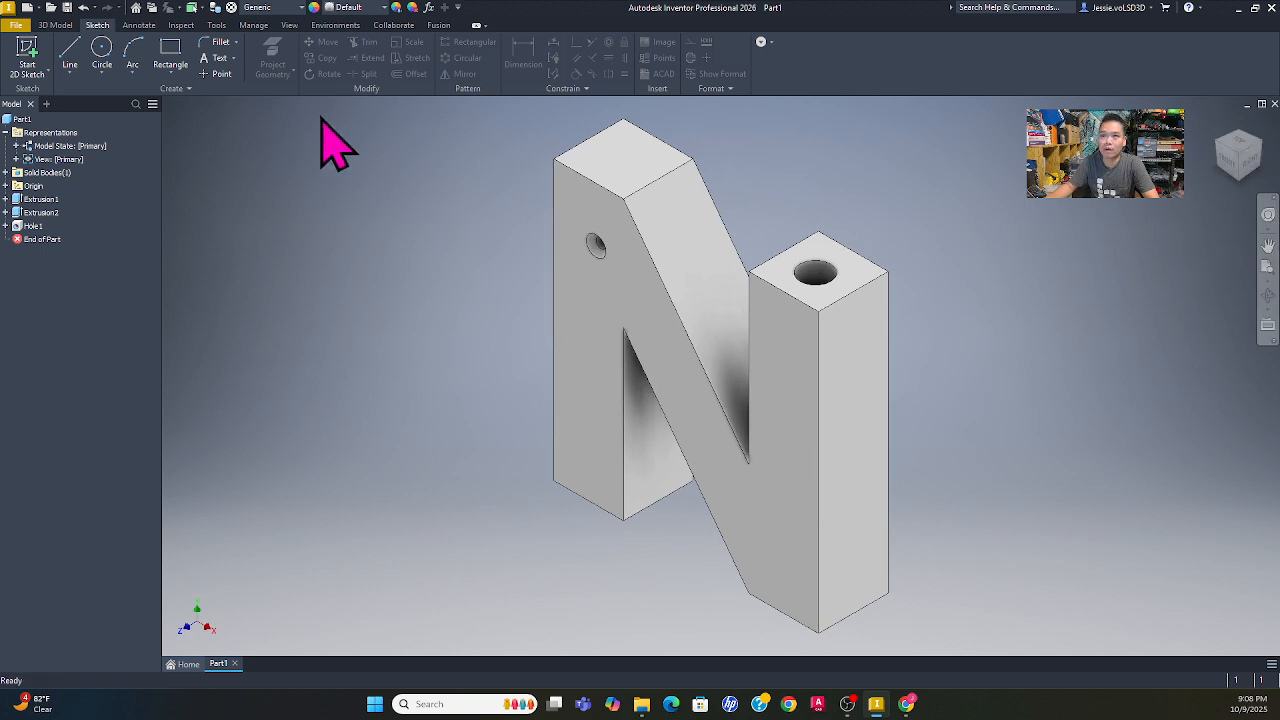
{"action": "left_click", "coordinate": [56, 26]}
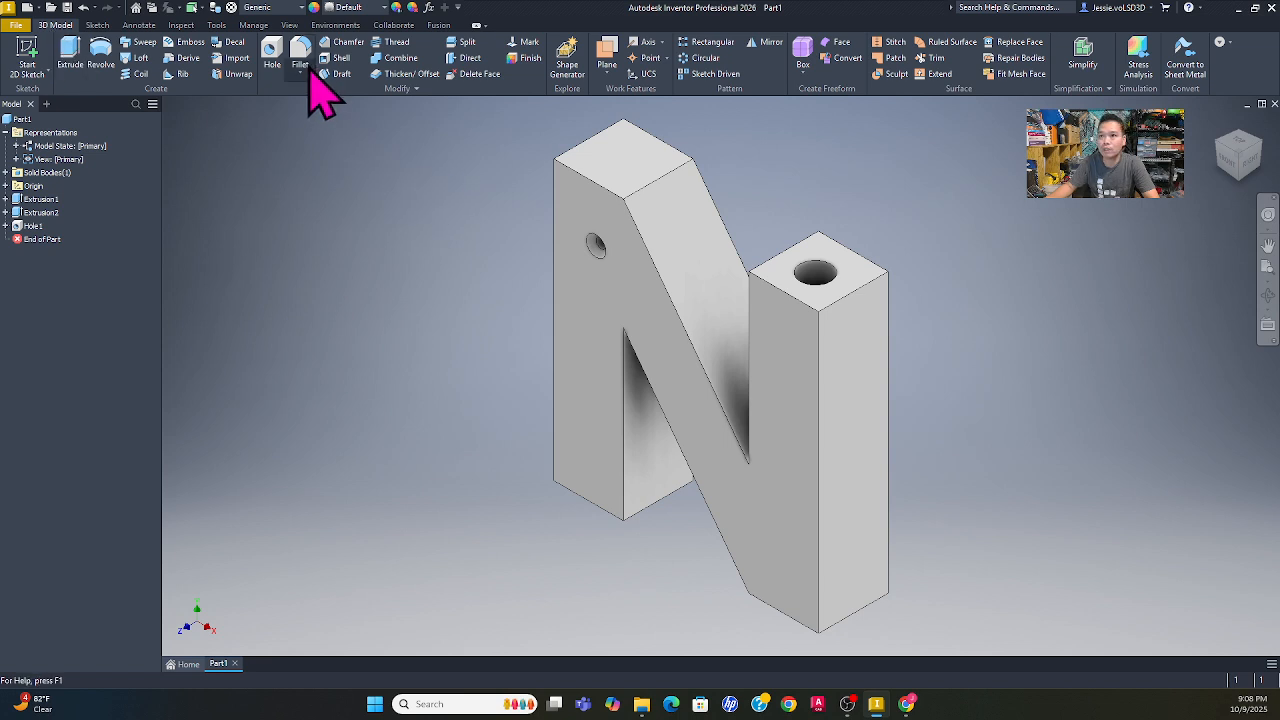
{"action": "left_click", "coordinate": [303, 76]}
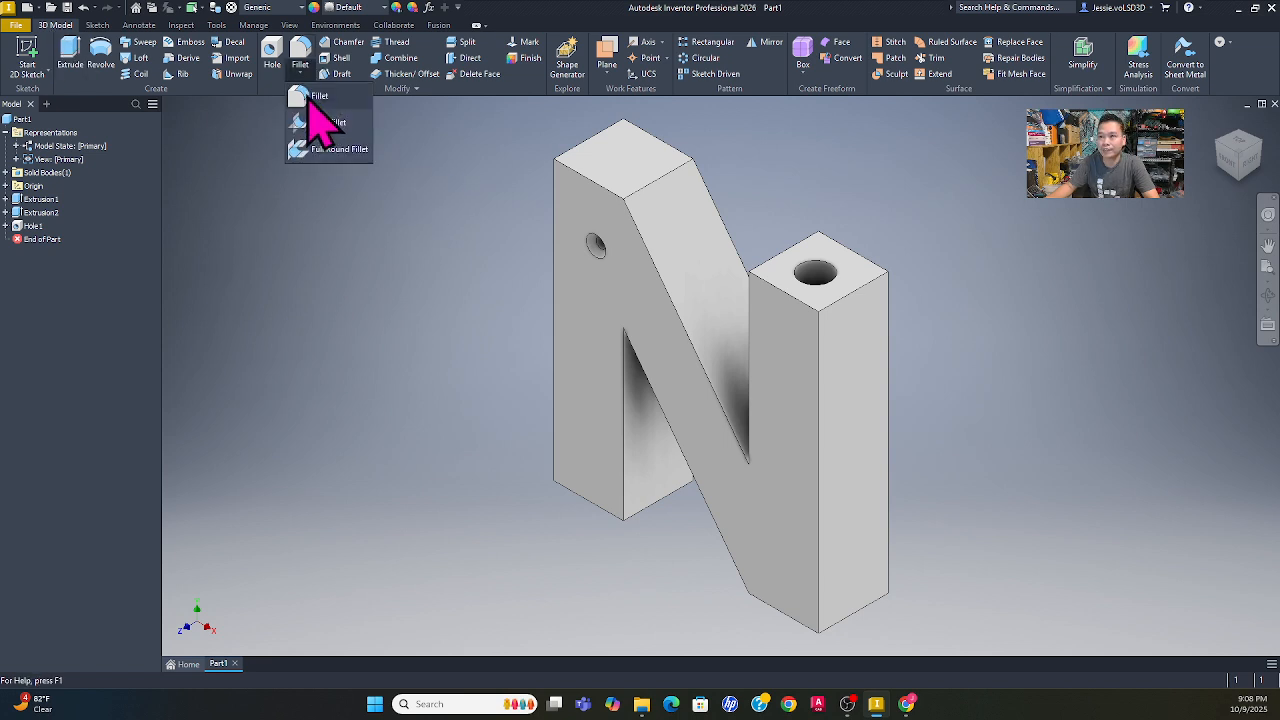
{"action": "left_click", "coordinate": [310, 94]}
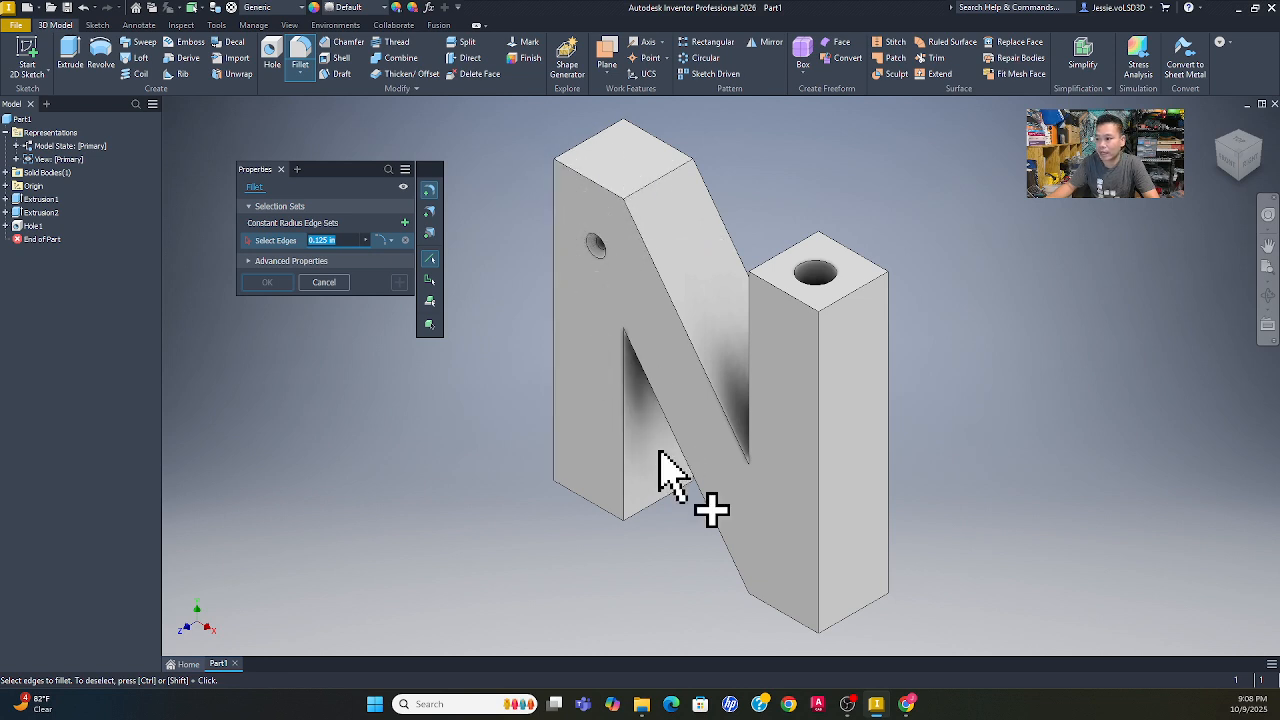
{"action": "left_click", "coordinate": [624, 456]}
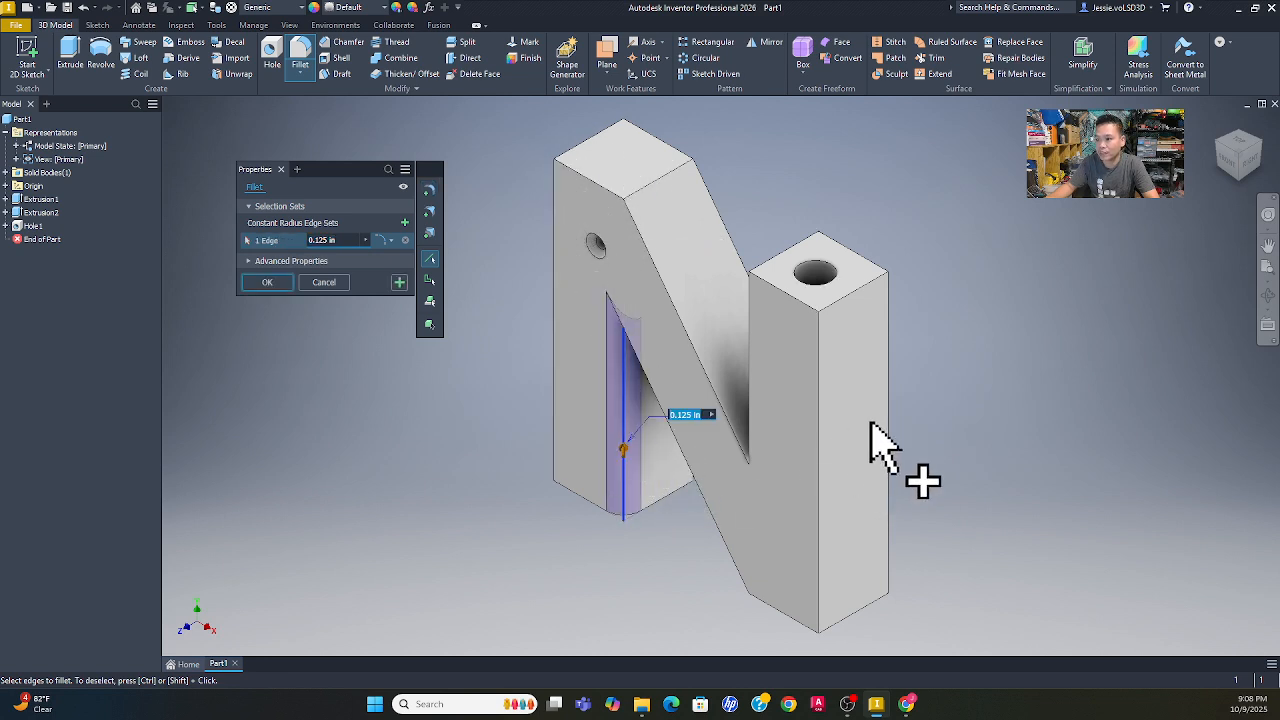
{"action": "left_click", "coordinate": [818, 458]}
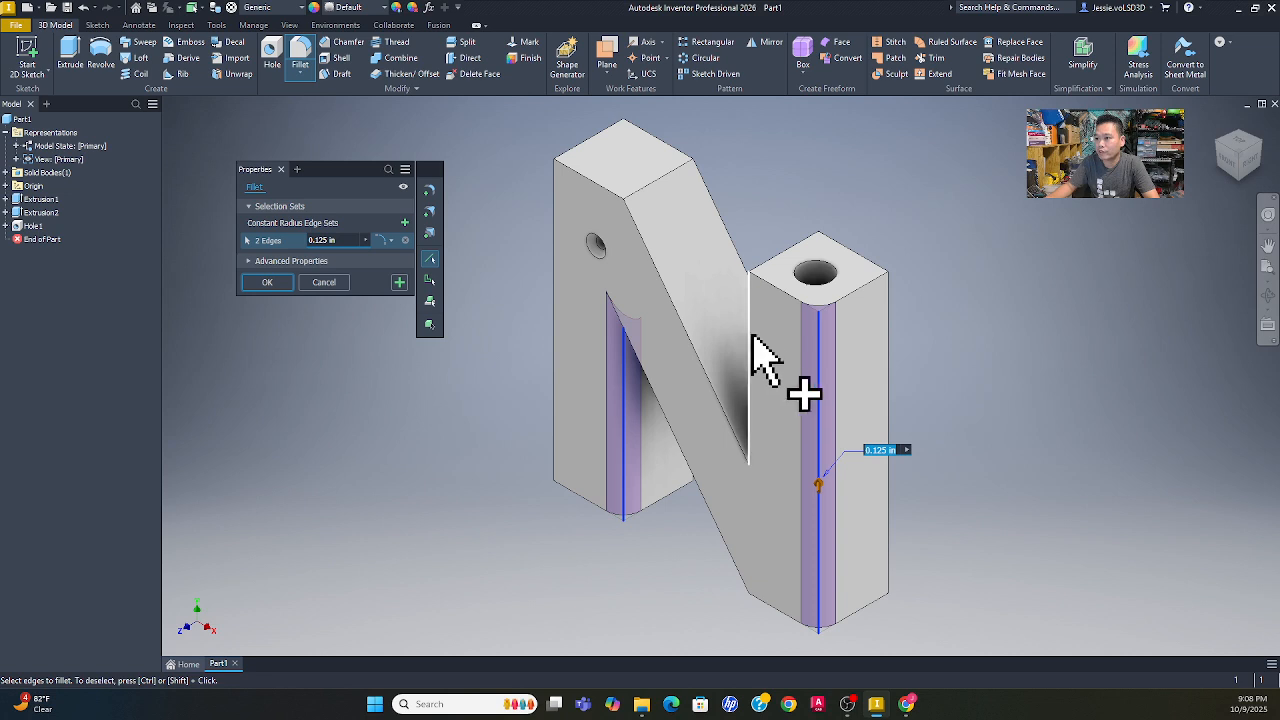
{"action": "left_click", "coordinate": [781, 289]}
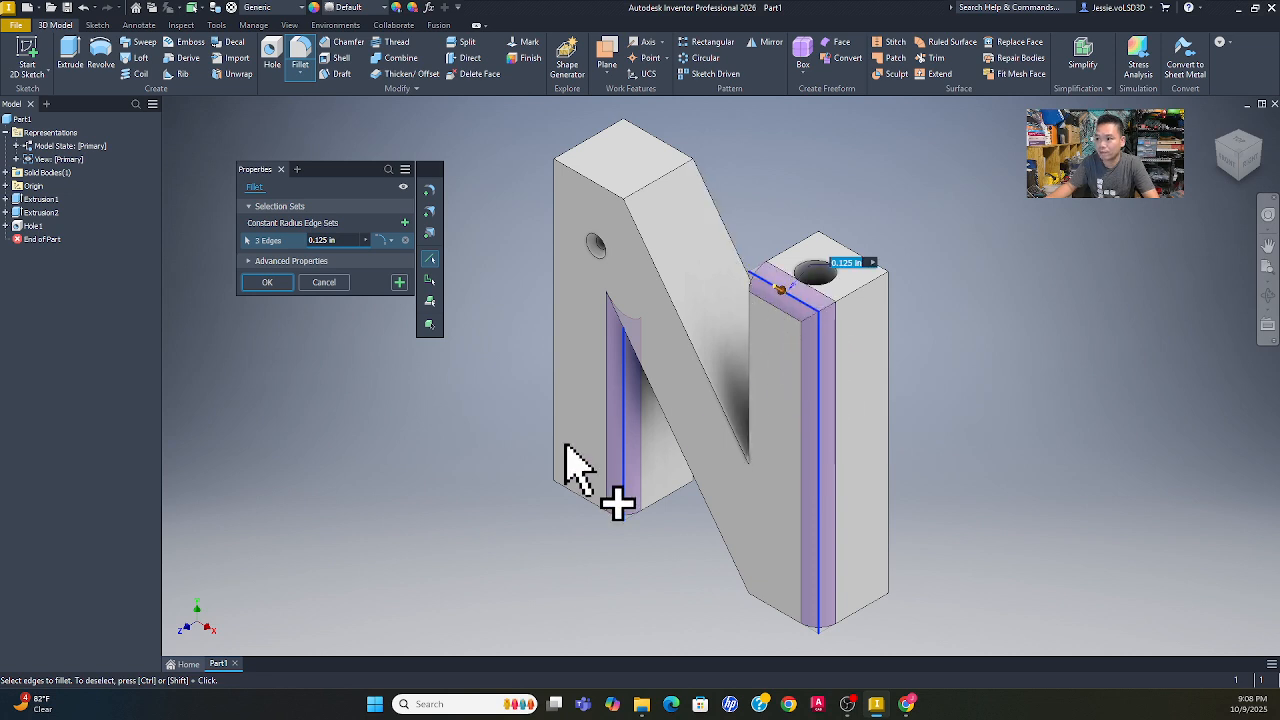
{"action": "left_click", "coordinate": [262, 284]}
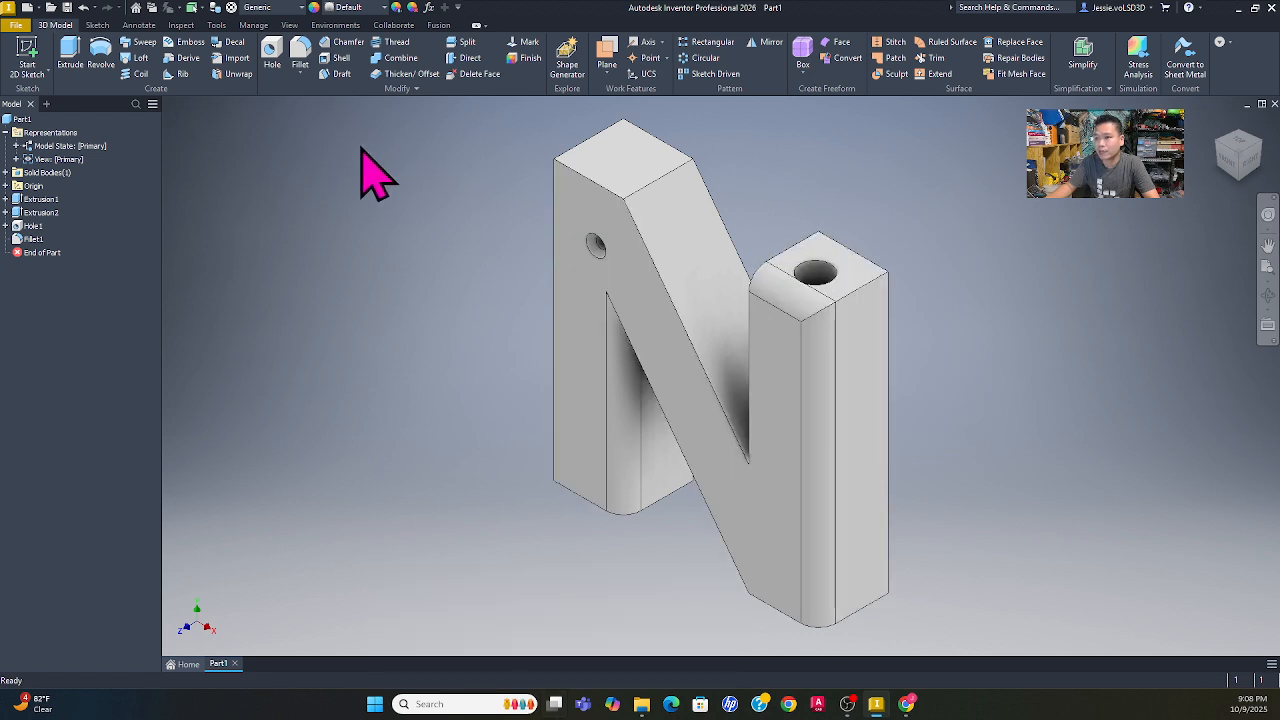
Chamfer the top front edge of the left stem with an equal distance of 0.125 in.
{"action": "left_click", "coordinate": [350, 43]}
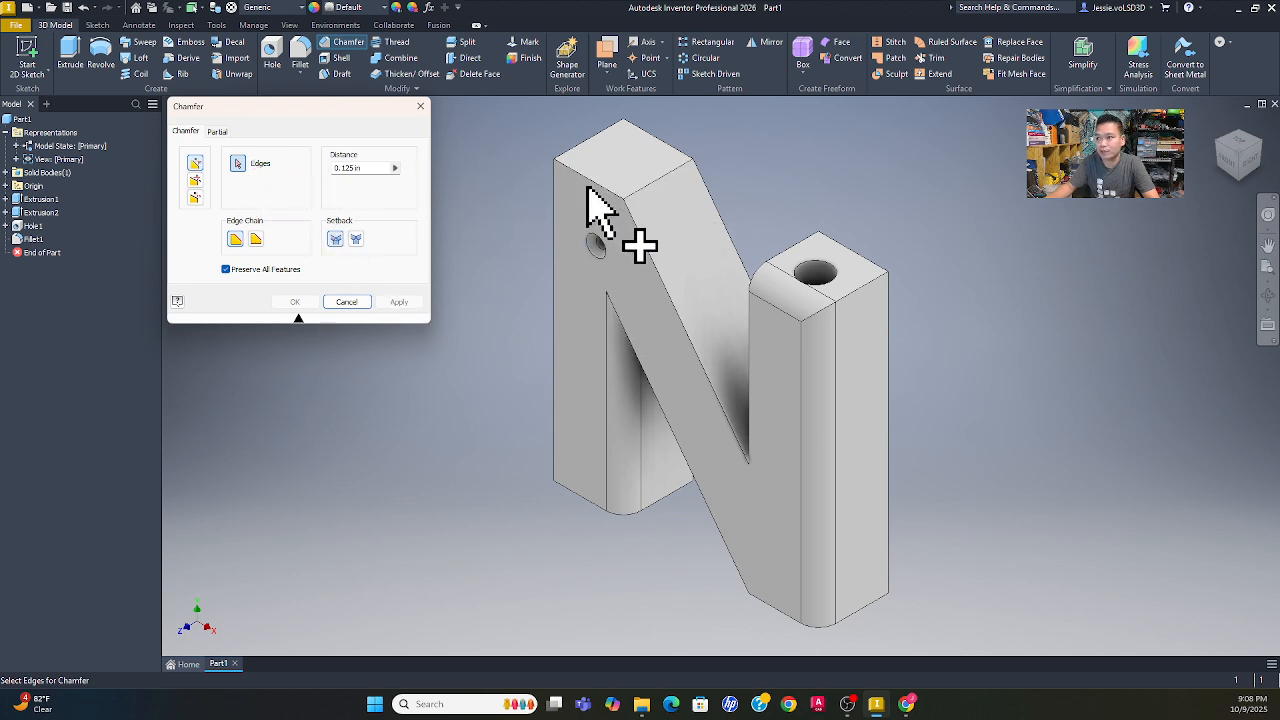
{"action": "left_click", "coordinate": [595, 194]}
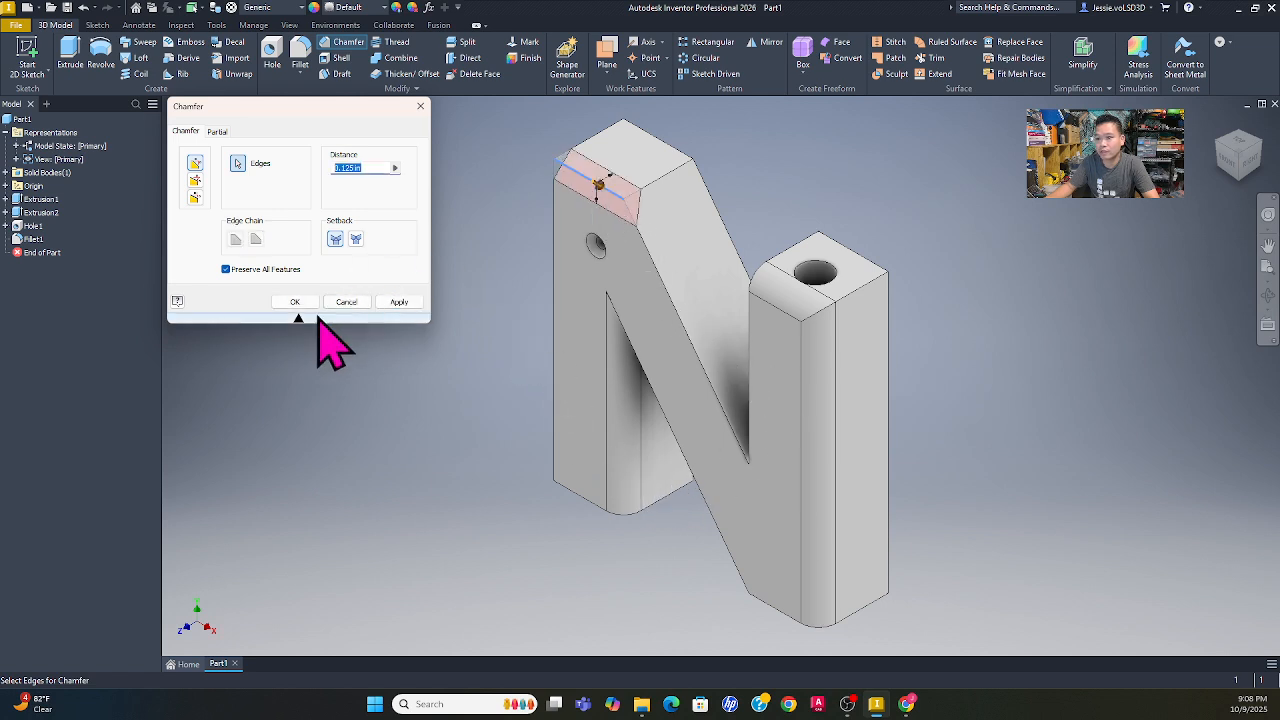
{"action": "left_click", "coordinate": [399, 302]}
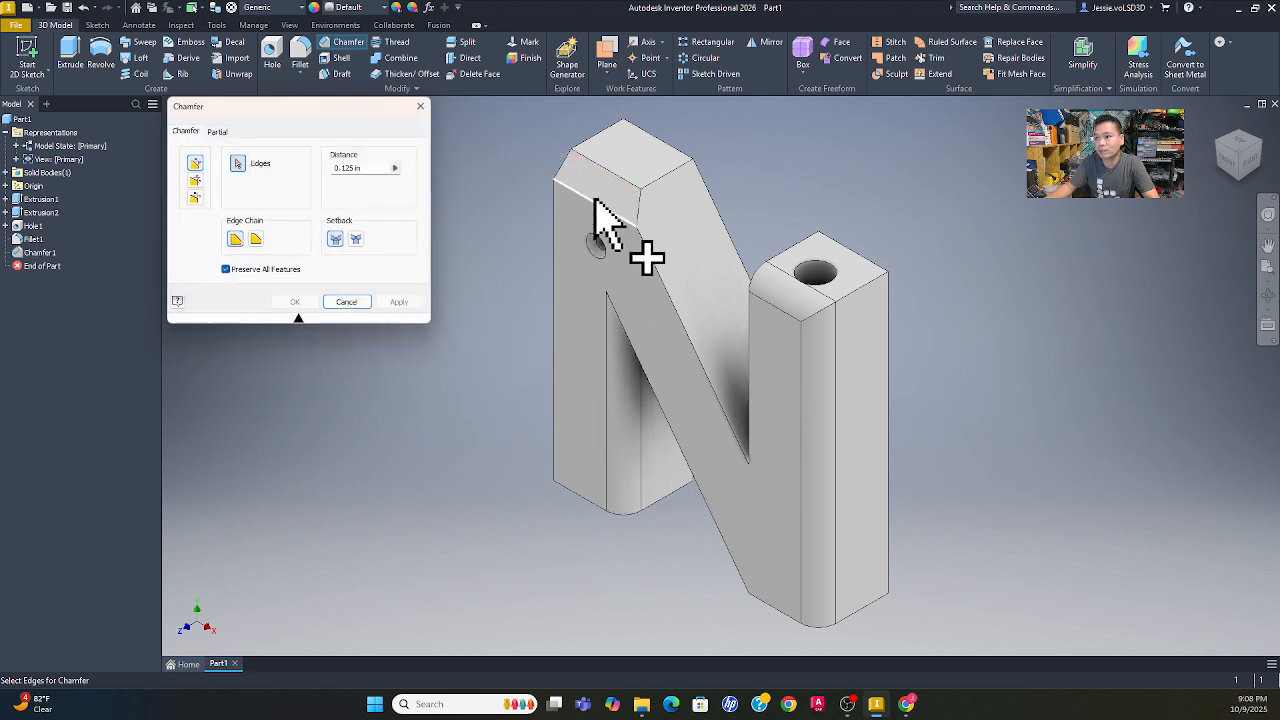
{"action": "left_click", "coordinate": [355, 300]}
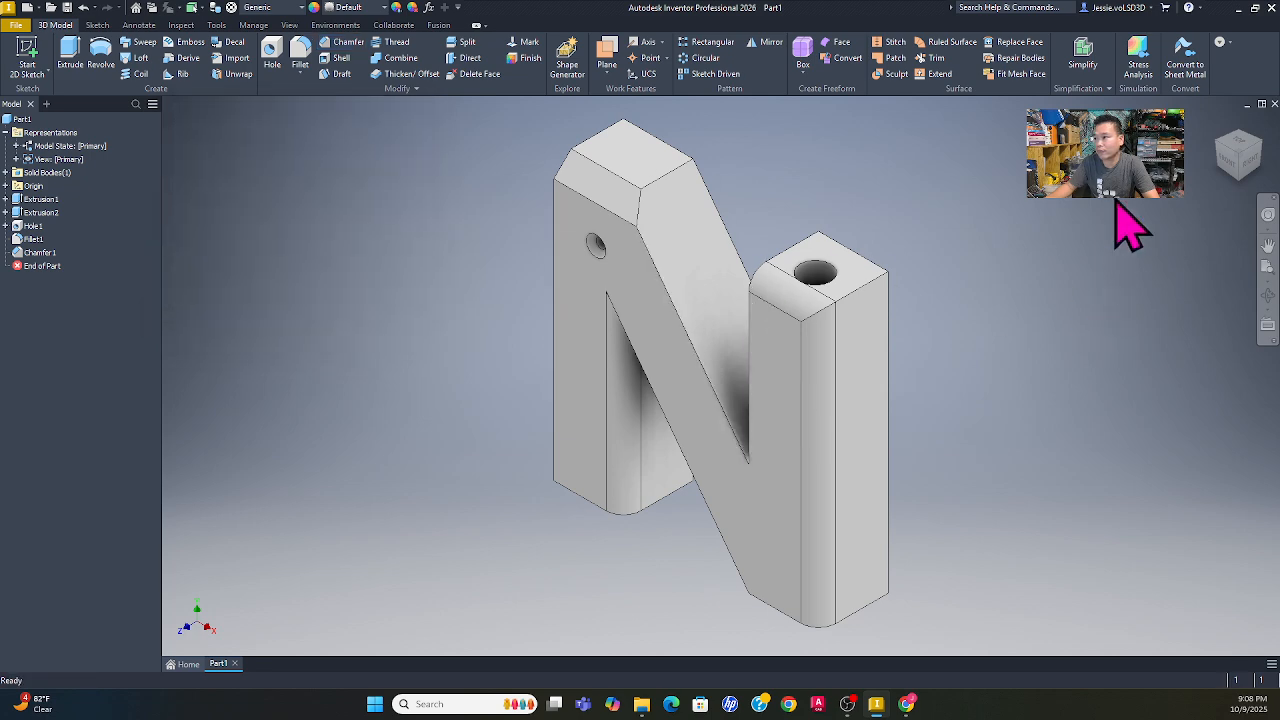
Compare the chamfer and fillet profiles in the front and left views and restore the home view.
{"action": "left_click", "coordinate": [1232, 168]}
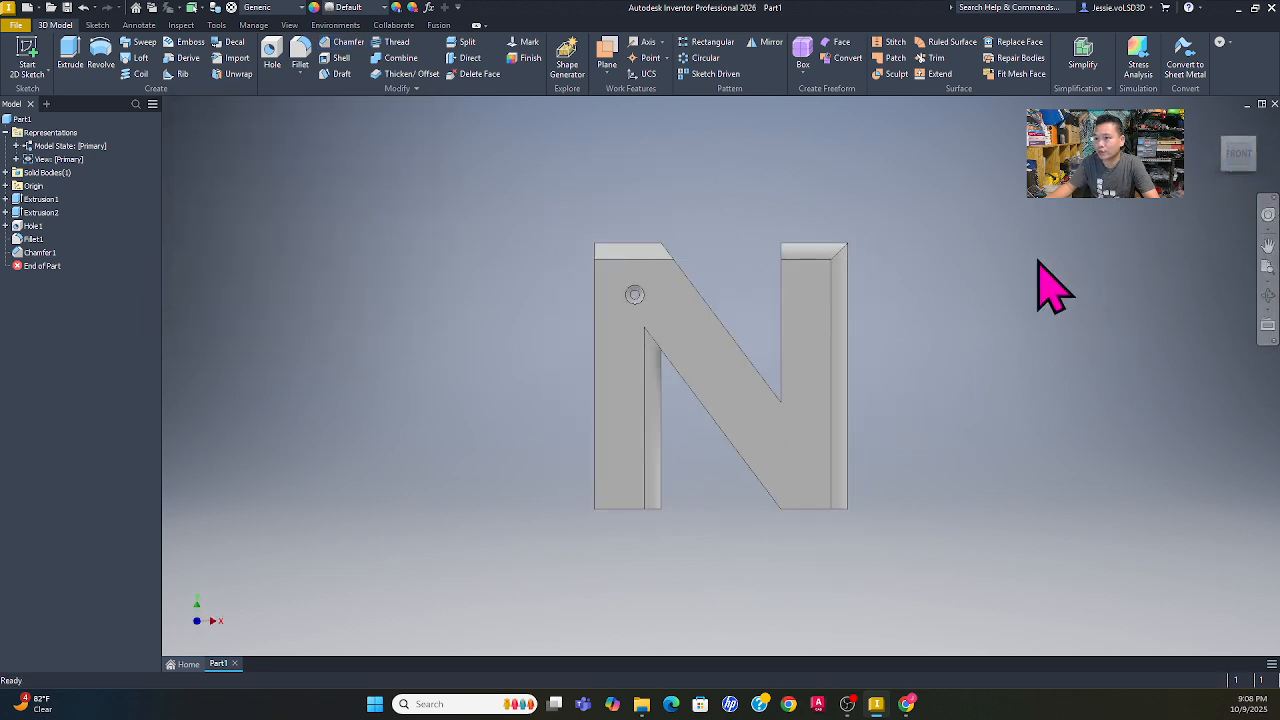
{"action": "left_click", "coordinate": [1216, 156]}
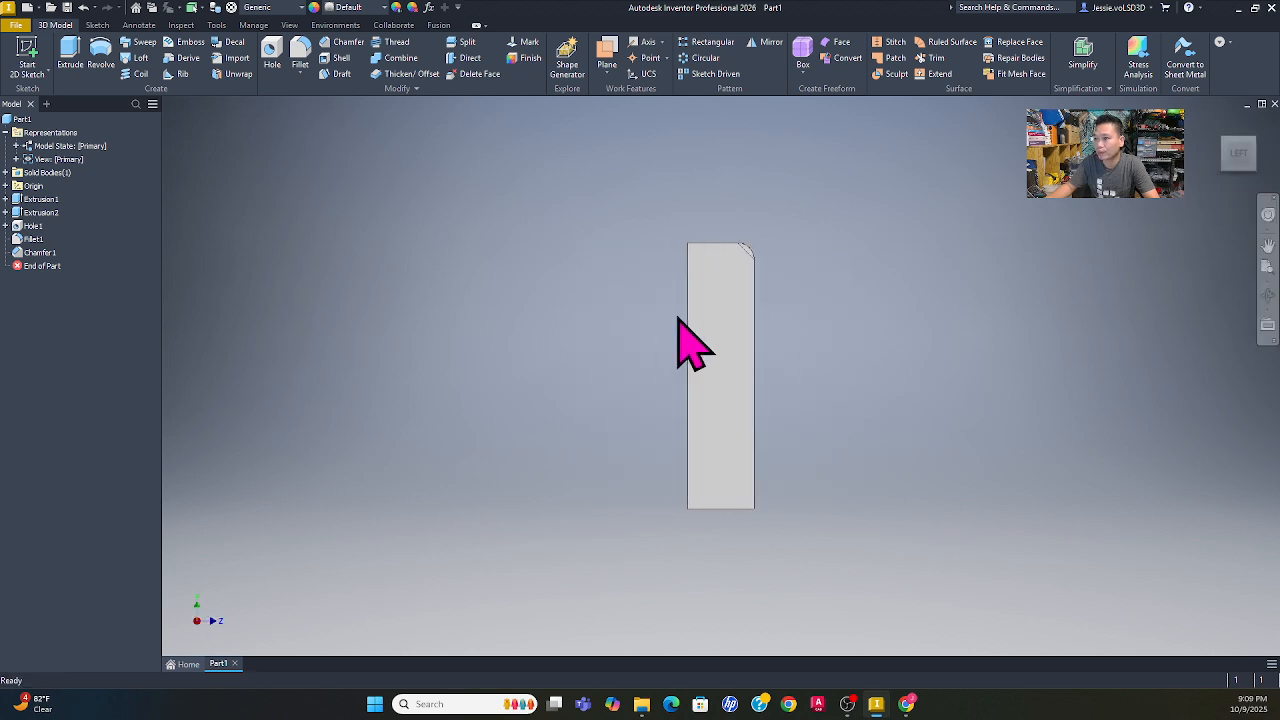
{"action": "scroll", "coordinate": [745, 250], "scroll_direction": "up", "scroll_amount": 4}
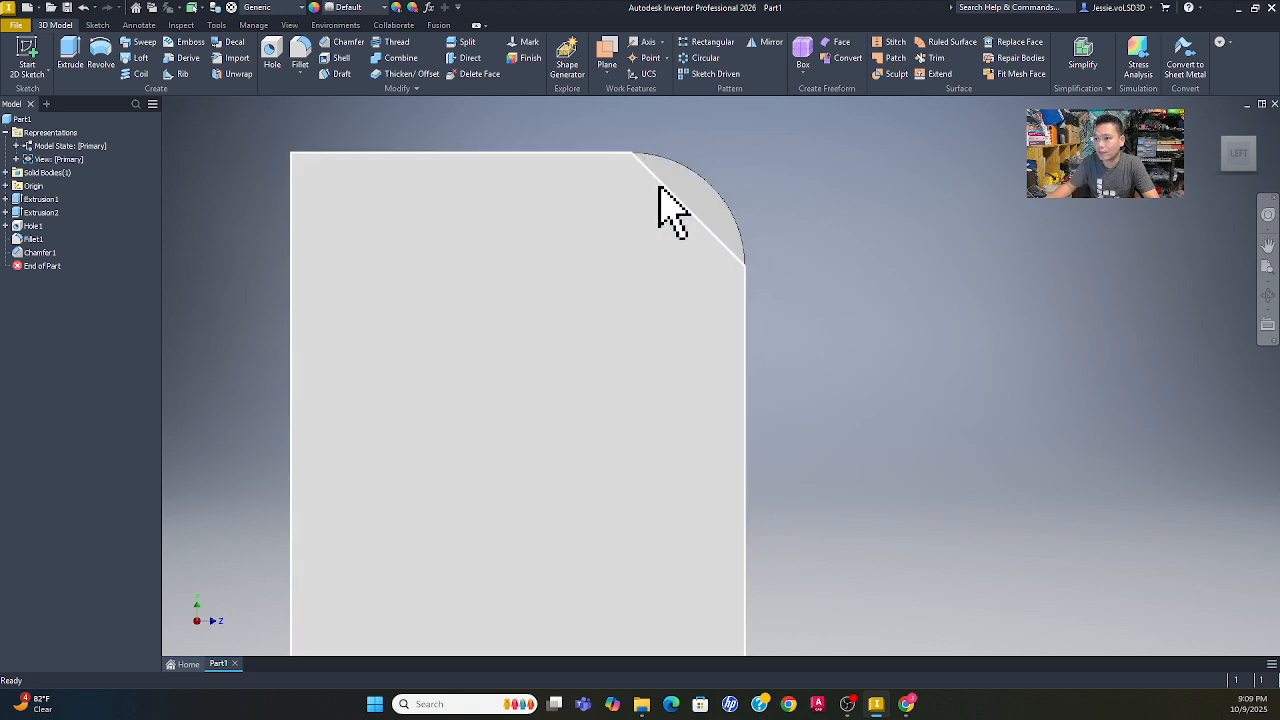
{"action": "left_click", "coordinate": [1219, 123]}
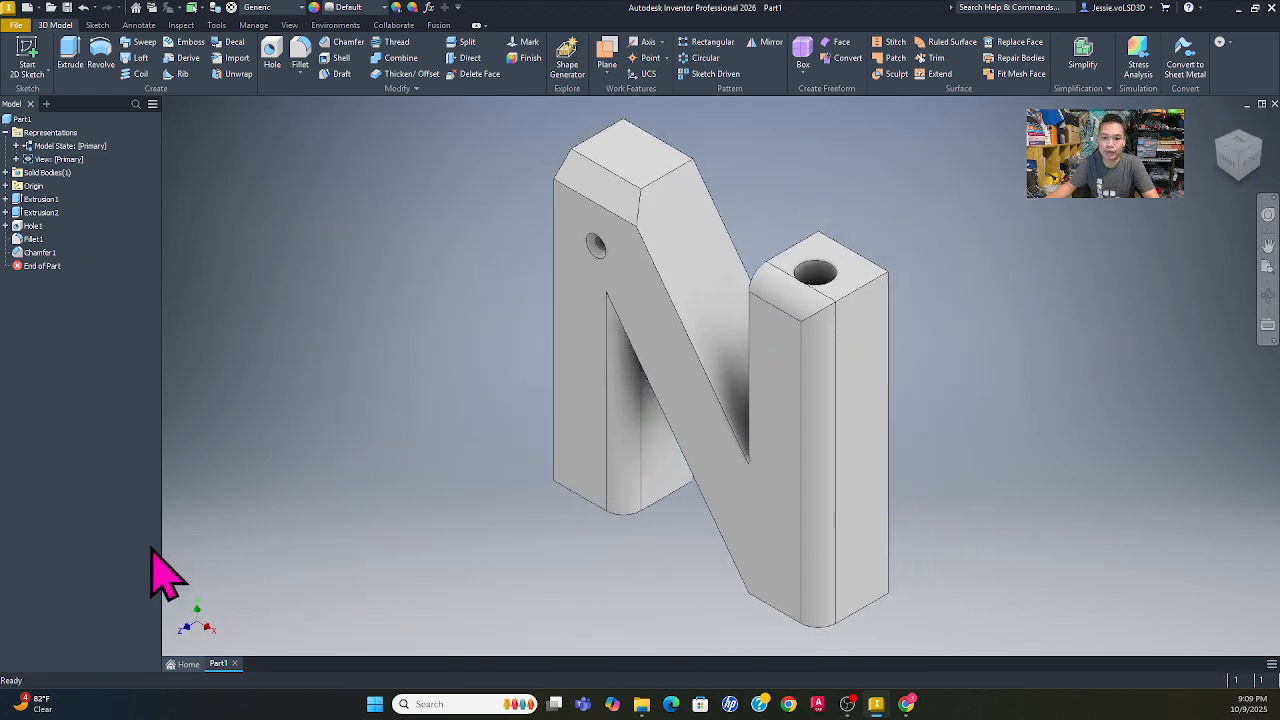